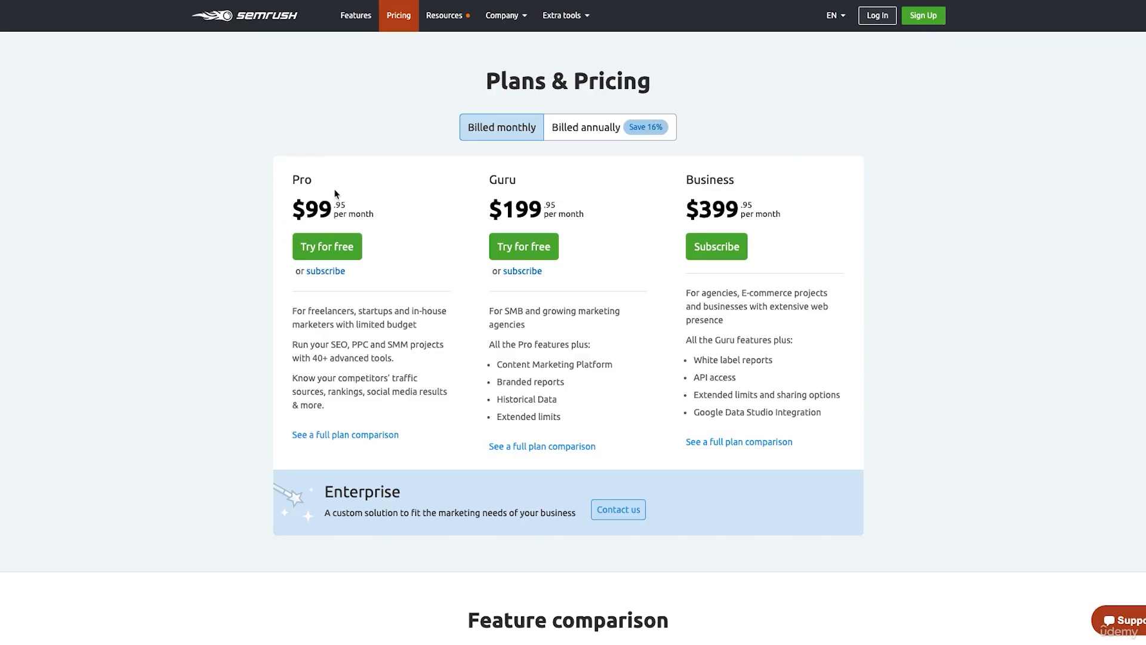
Examine the Pro plan's monthly price on the Plans & Pricing page.
drag(333, 198, 291, 214)
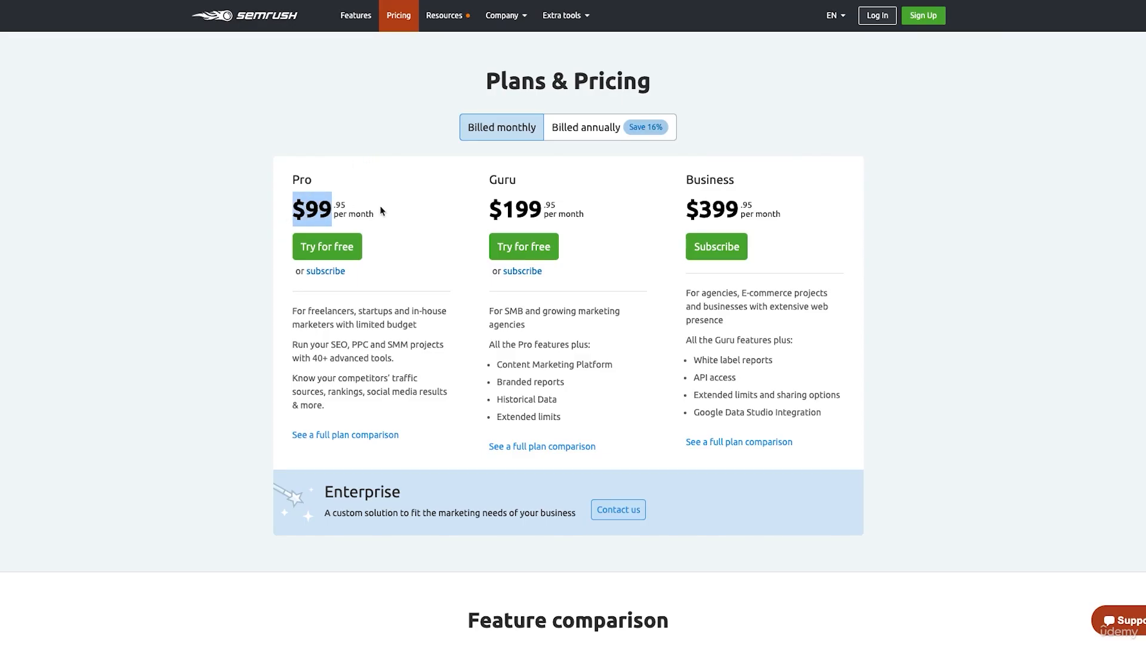
click(380, 205)
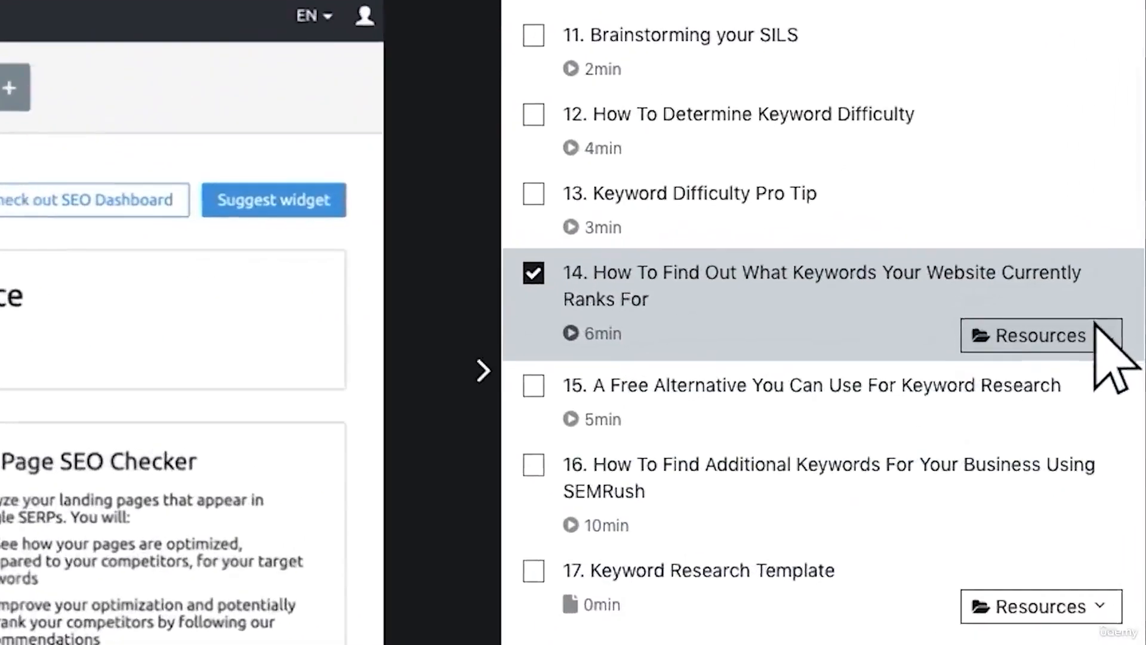
Open the resources of lecture 14, How To Find Out What Keywords Your Website Currently Ranks For.
click(1109, 297)
click(952, 323)
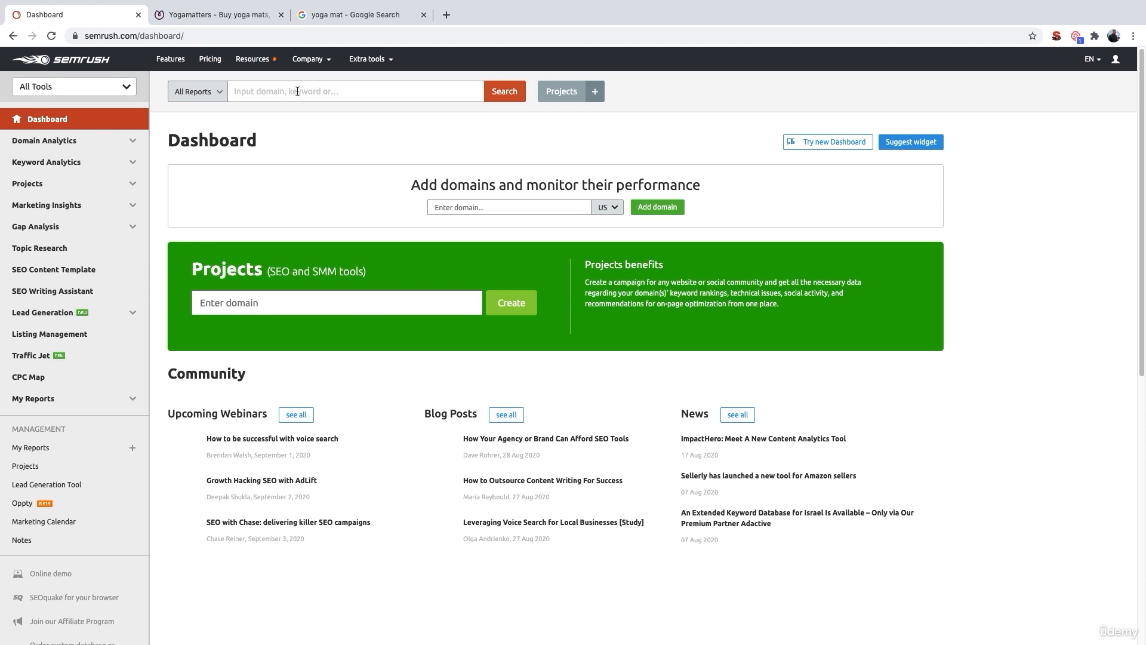
Look over the Yogamatters homepage and the site's listing in the Google results for yoga mat.
click(221, 14)
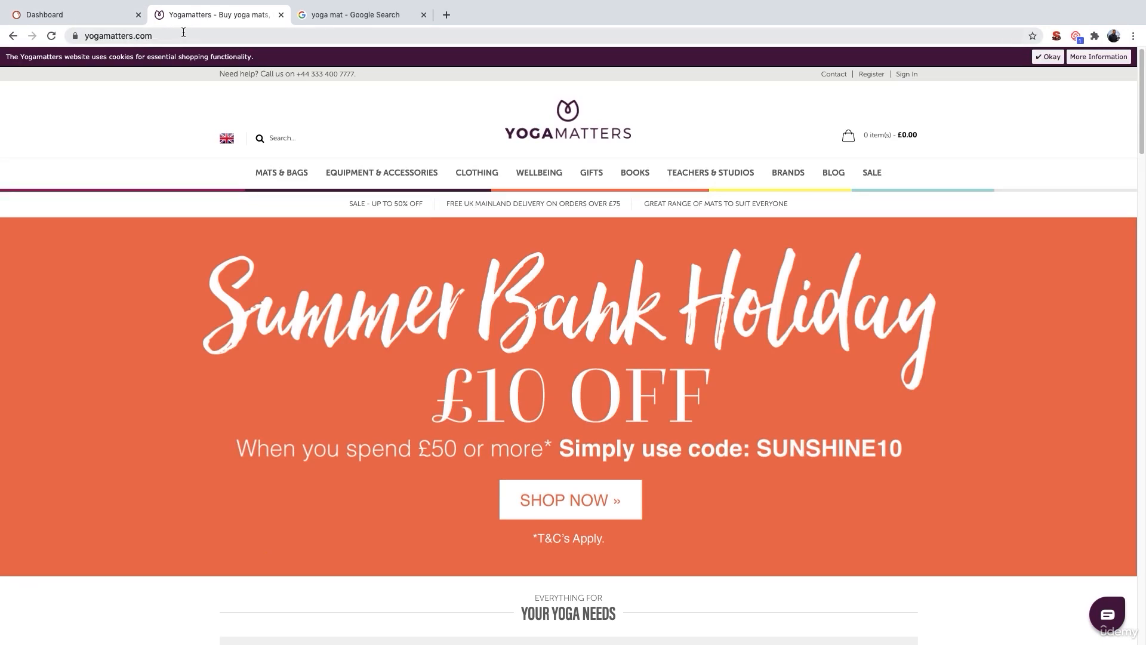
click(326, 15)
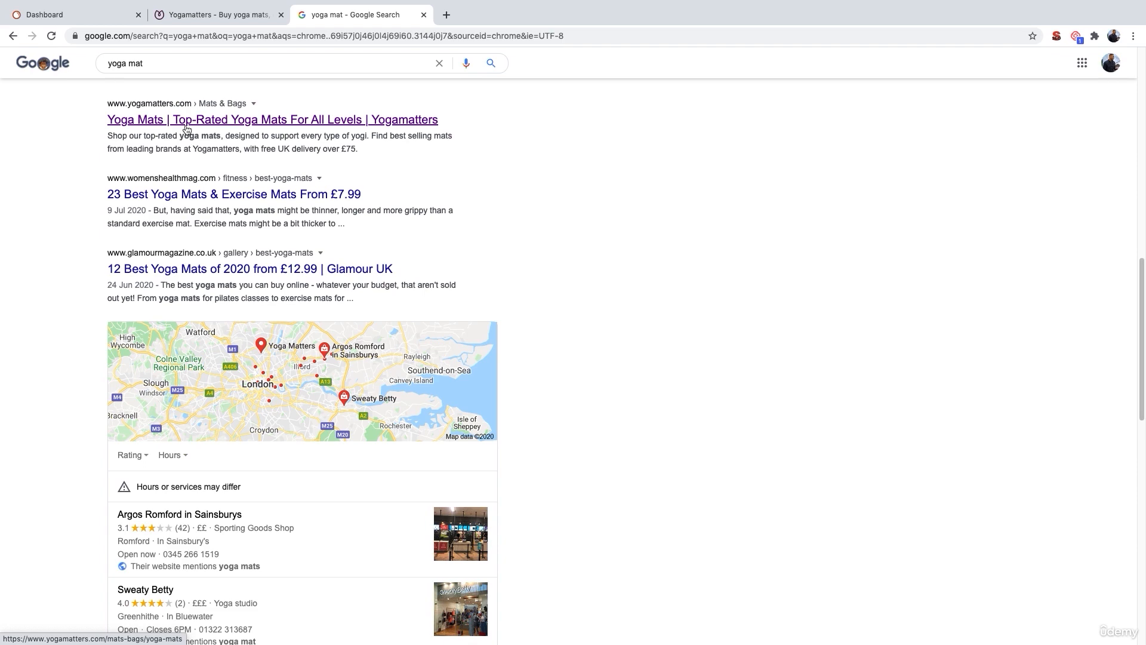
Copy the Yogamatters site address and search for it in Semrush across all reports.
click(204, 14)
click(175, 36)
key(super+c)
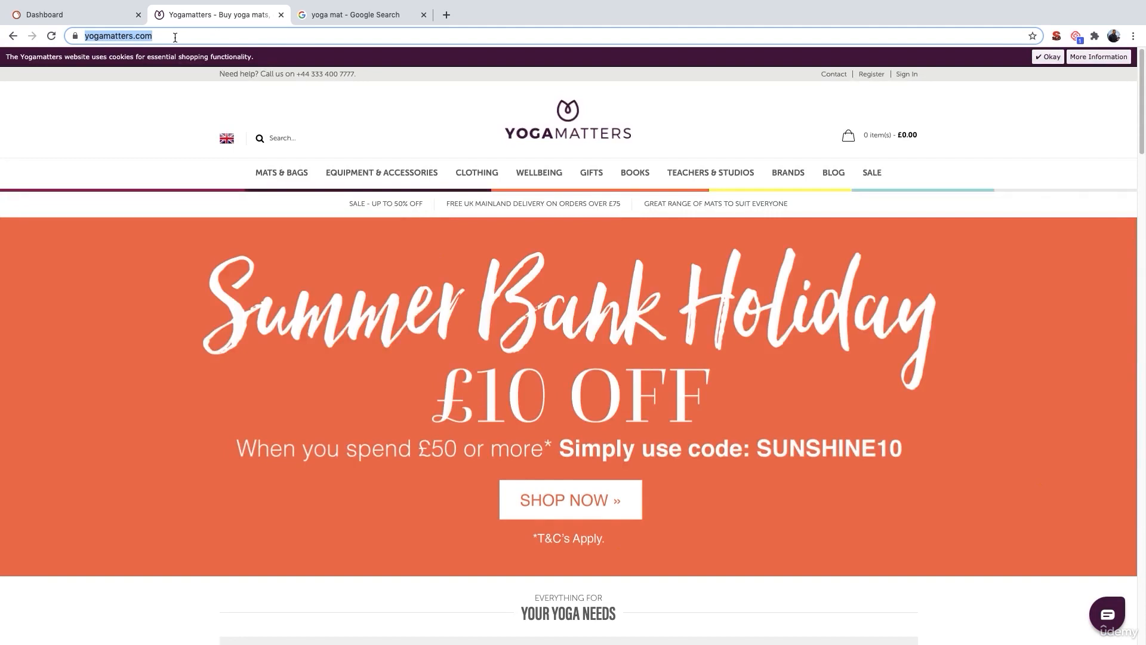
click(94, 16)
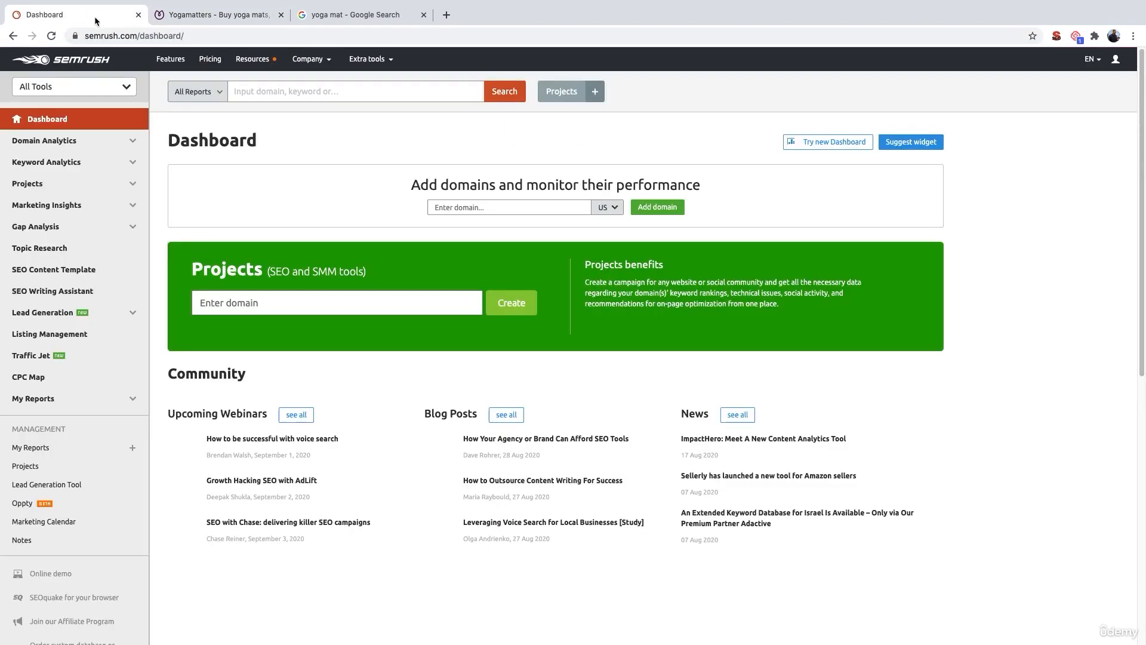
key(super+v)
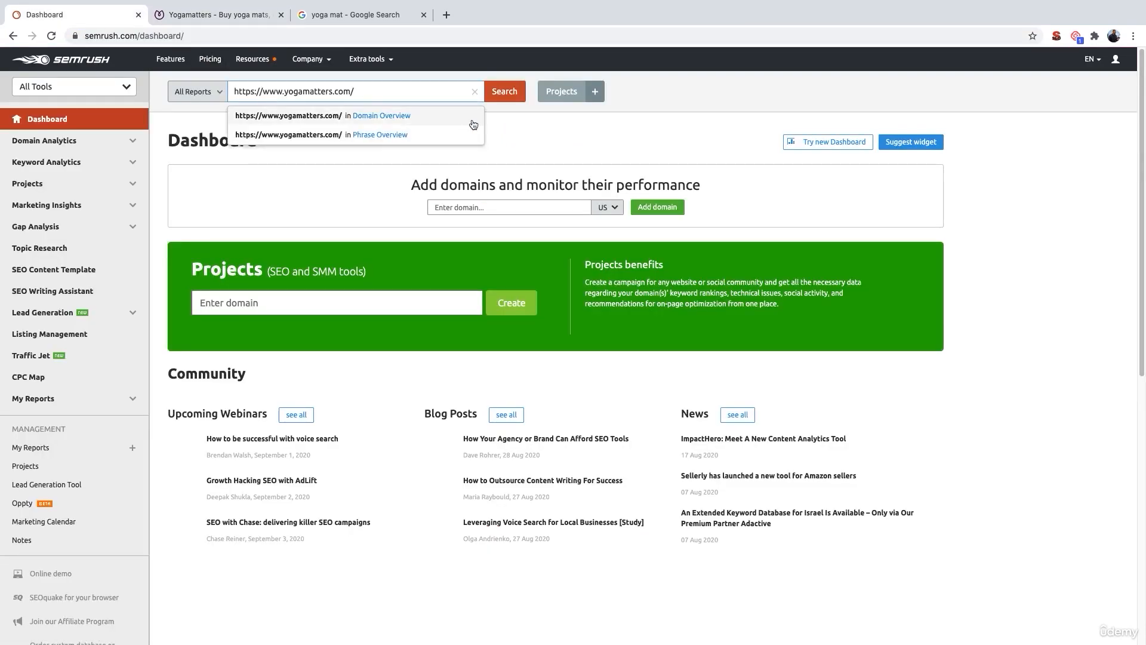
click(512, 97)
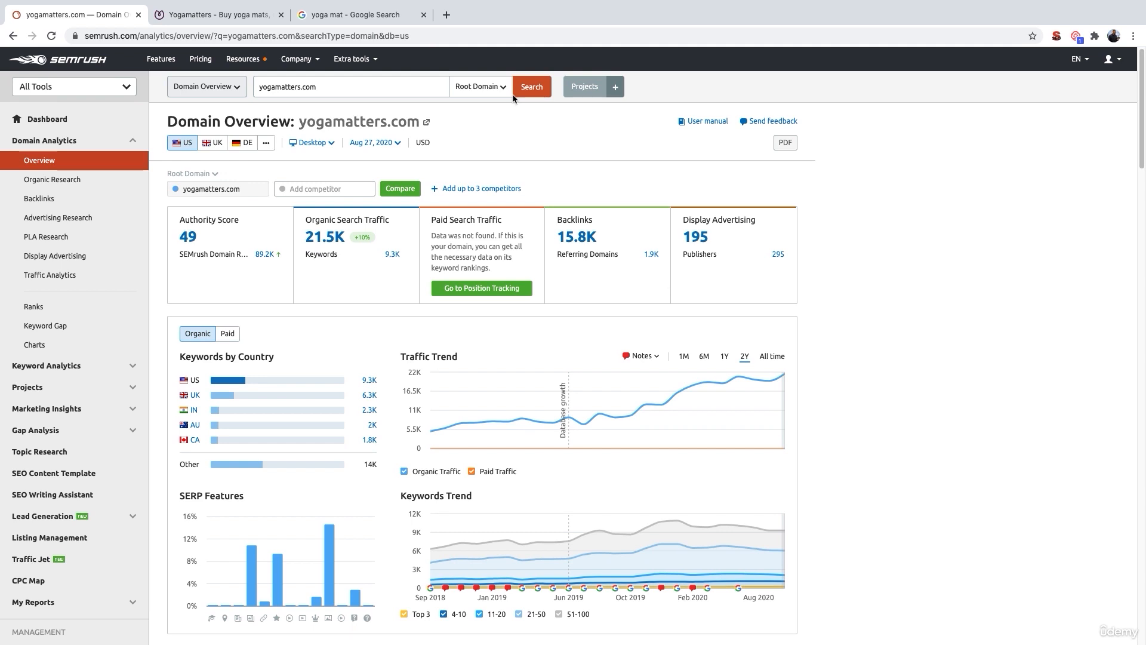
Review the yogamatters.com domain overview and open the full details of its top organic keywords.
scroll(462, 448, down, 1)
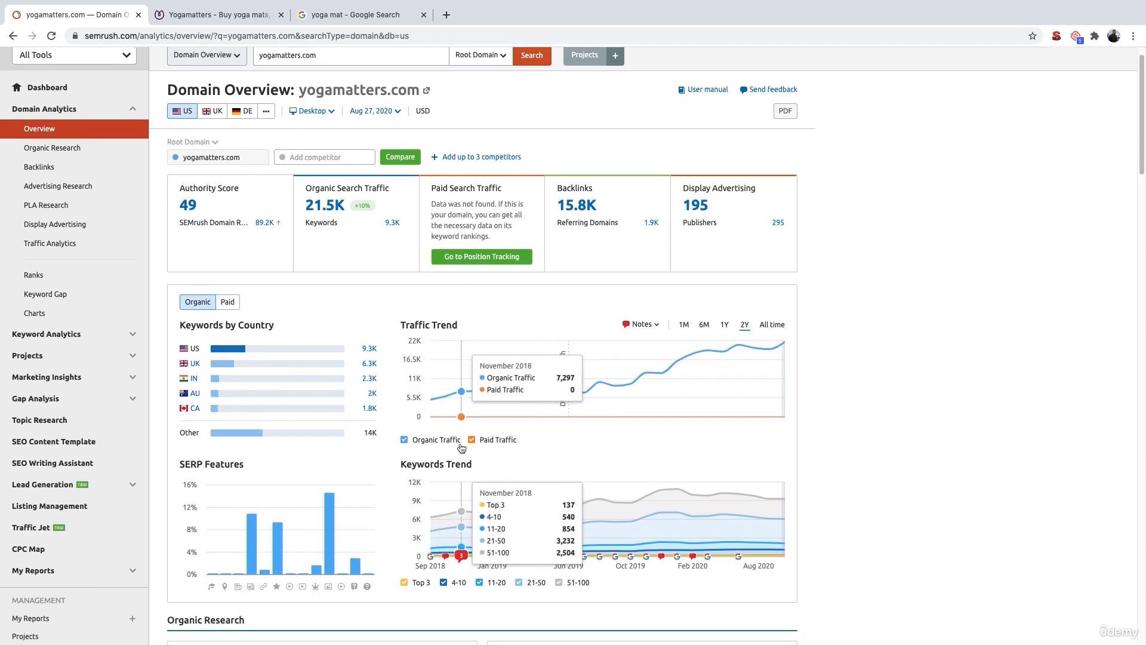
scroll(461, 448, up, 1)
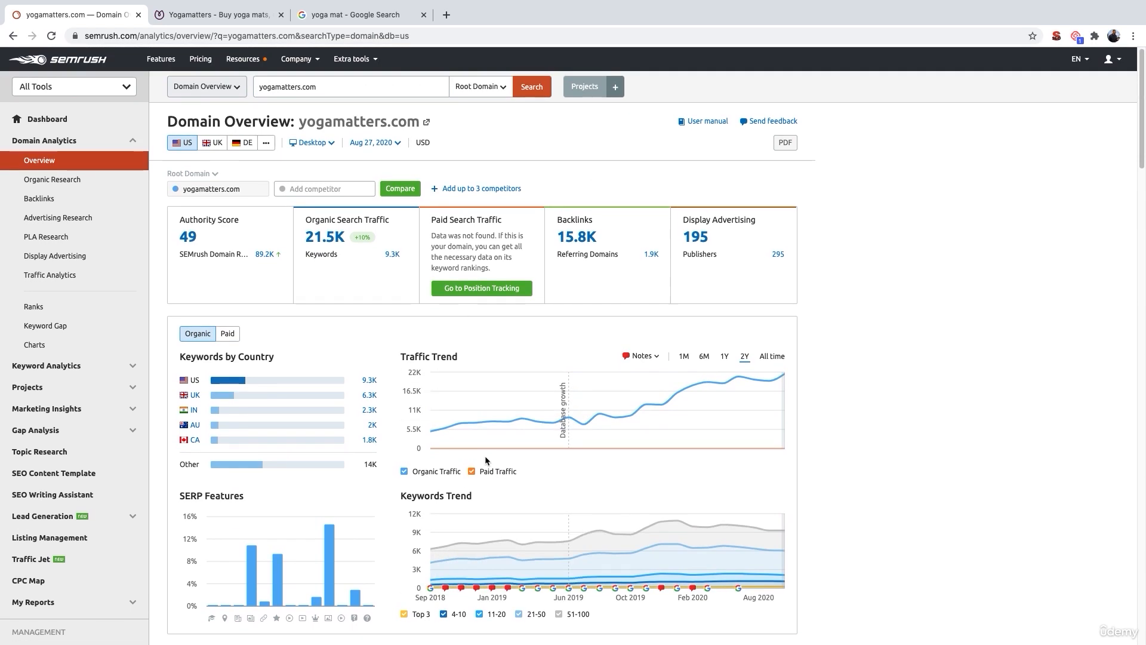
scroll(485, 456, down, 5)
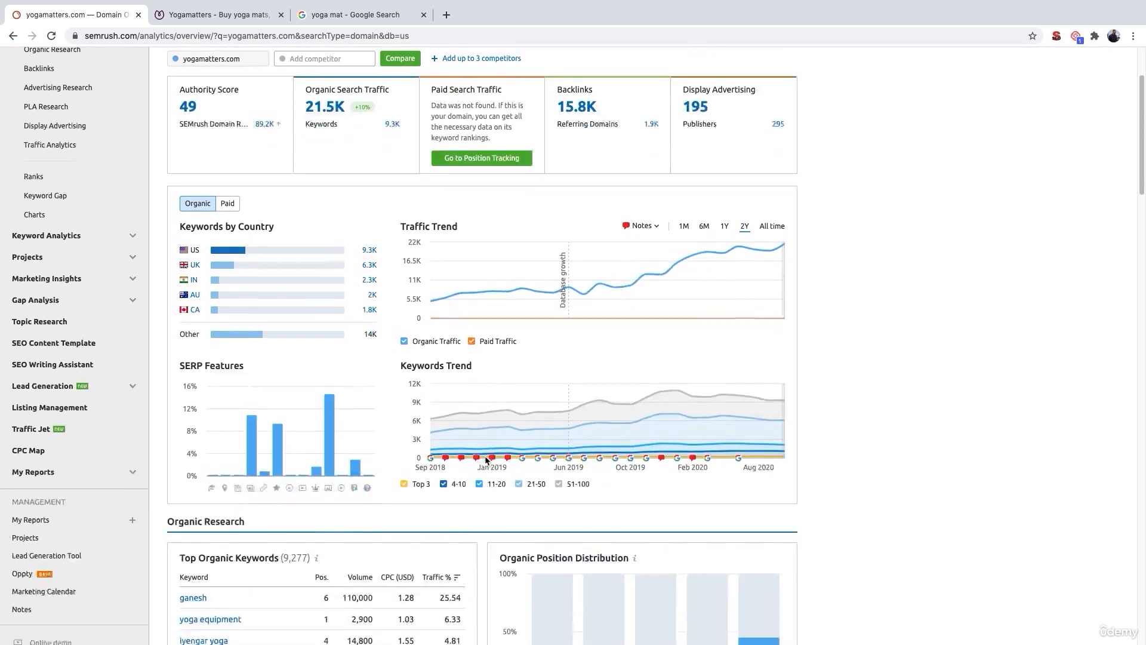
scroll(485, 456, down, 3)
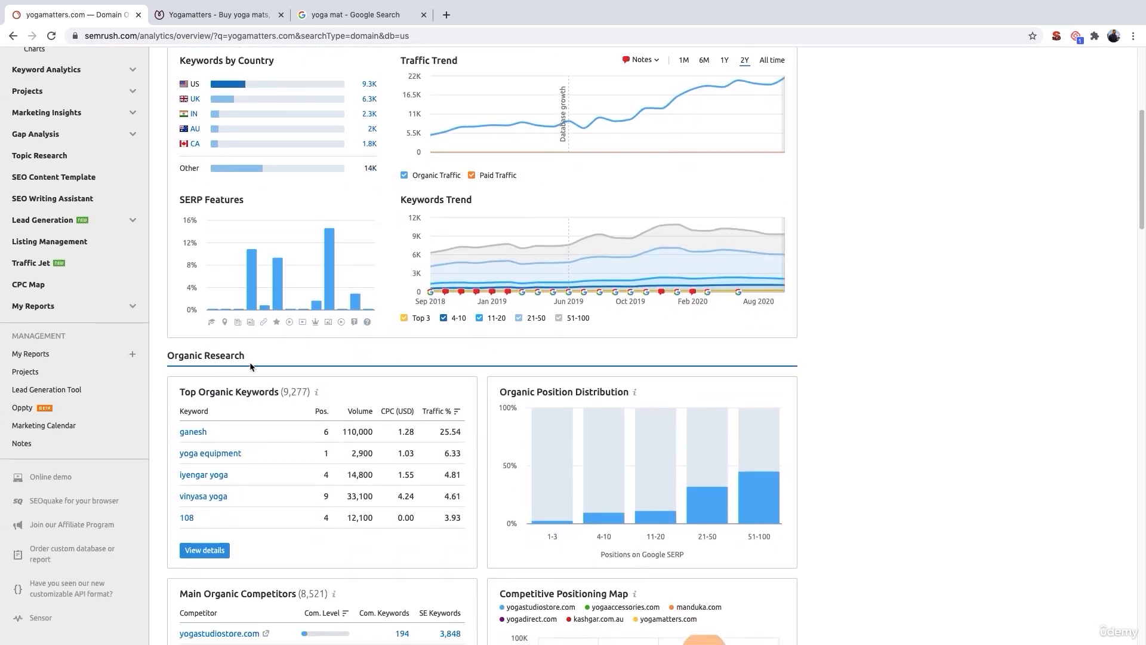
scroll(250, 366, down, 2)
scroll(192, 344, down, 2)
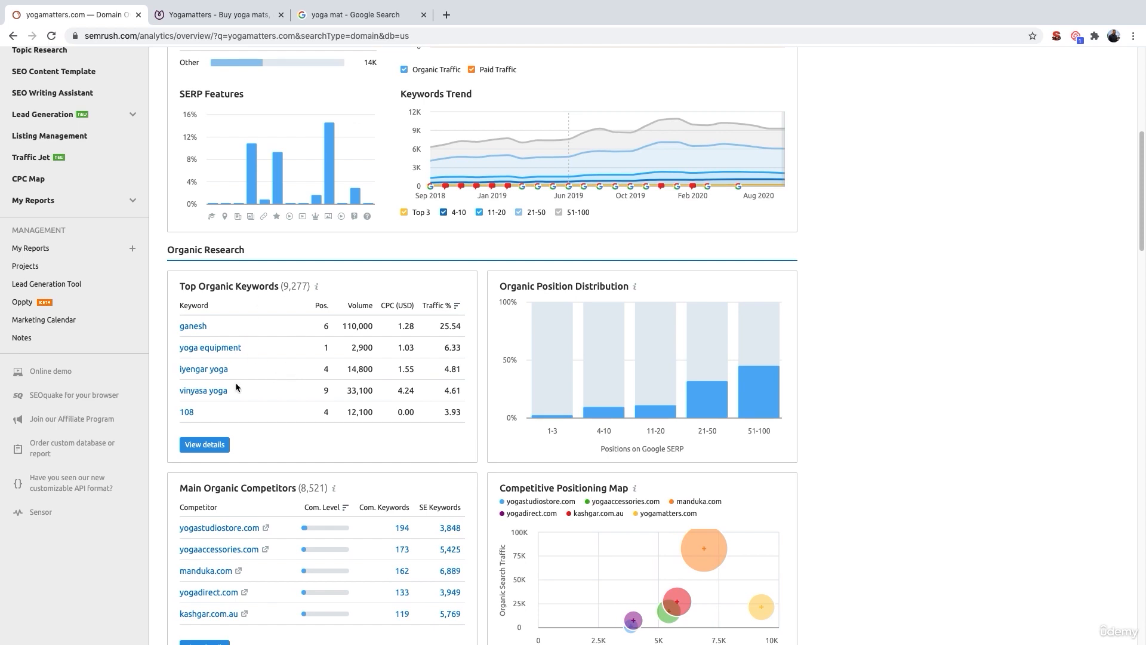
click(205, 444)
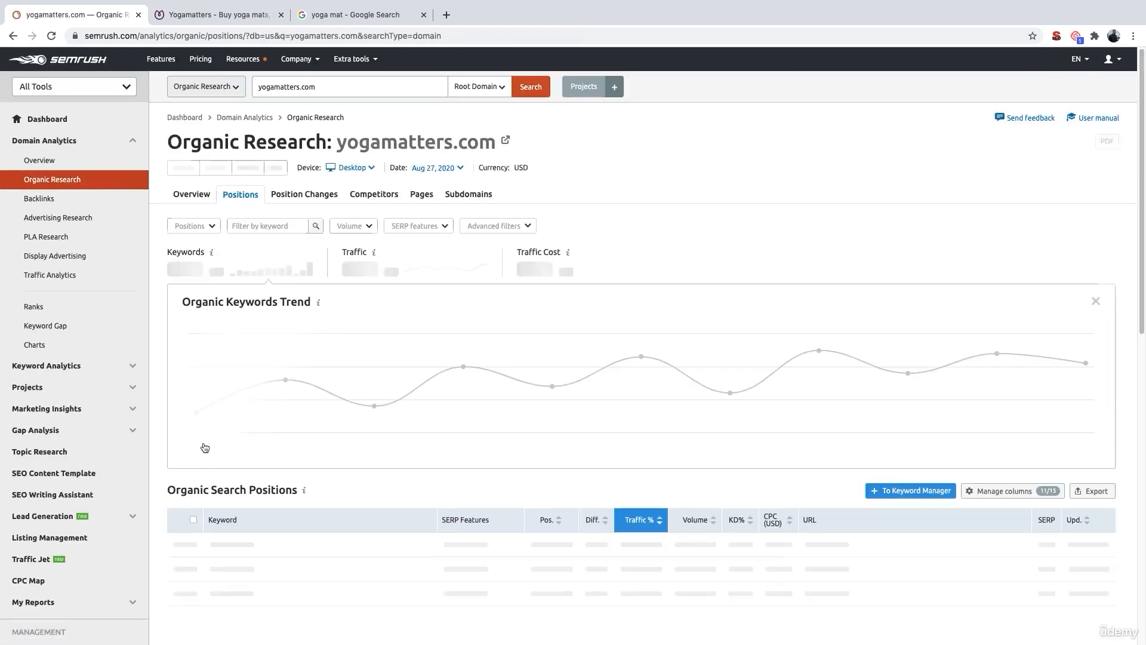
Examine the keywords, positions, search volumes and ranking URLs in the organic search positions list.
scroll(239, 454, down, 2)
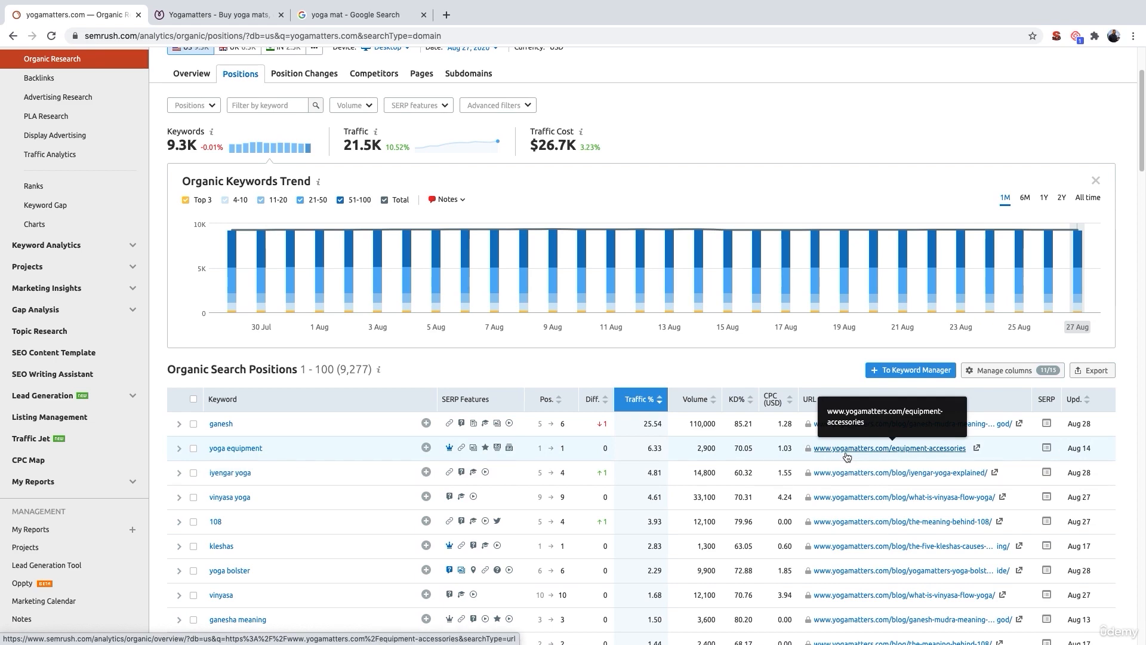
scroll(847, 457, up, 2)
scroll(851, 572, down, 3)
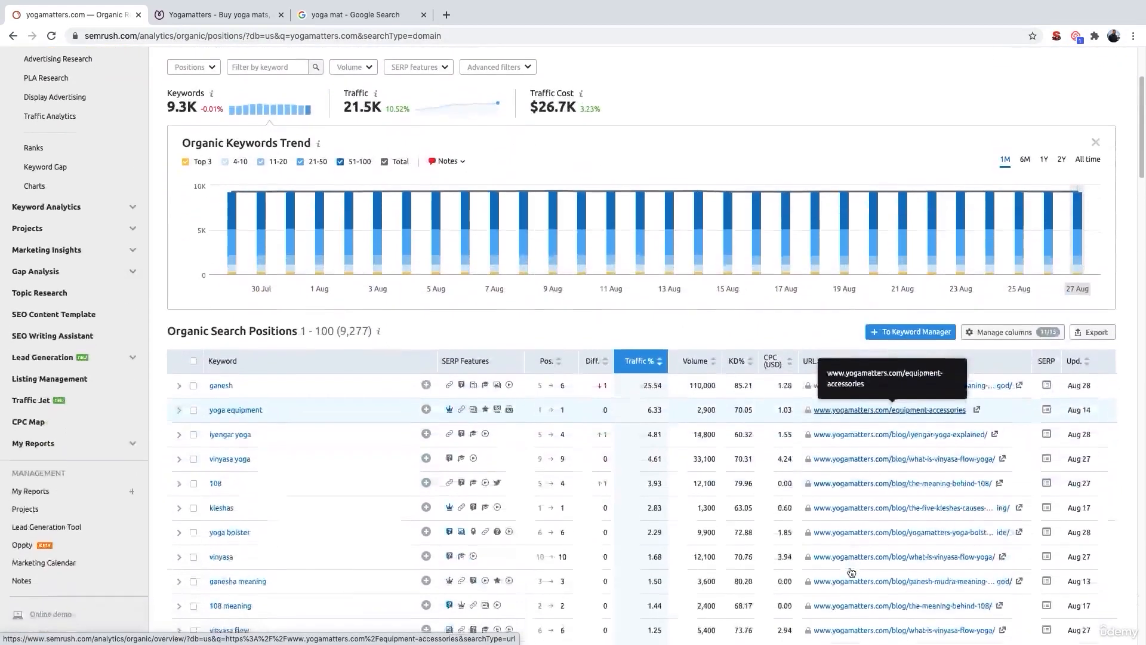
scroll(851, 572, down, 6)
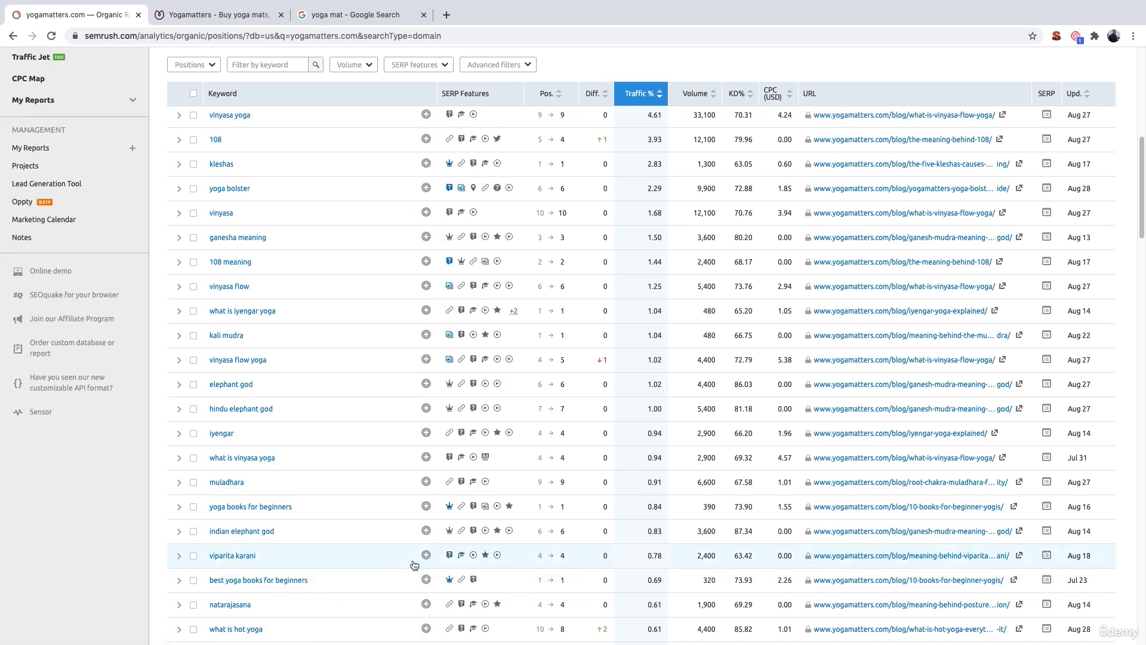
scroll(409, 567, down, 3)
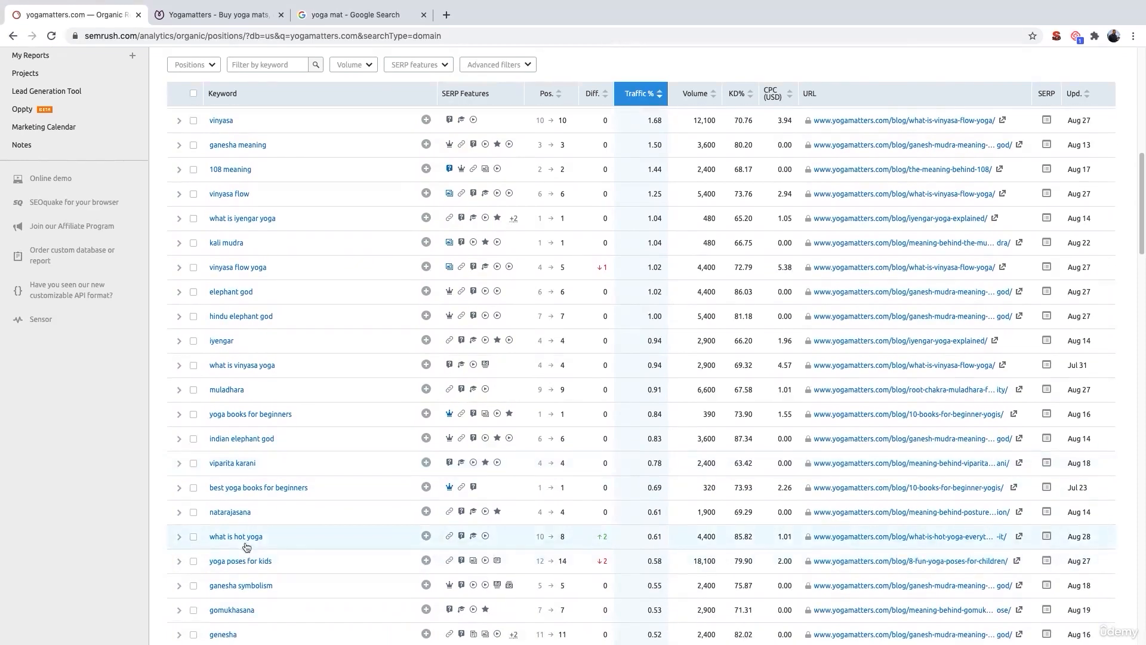
scroll(247, 547, down, 3)
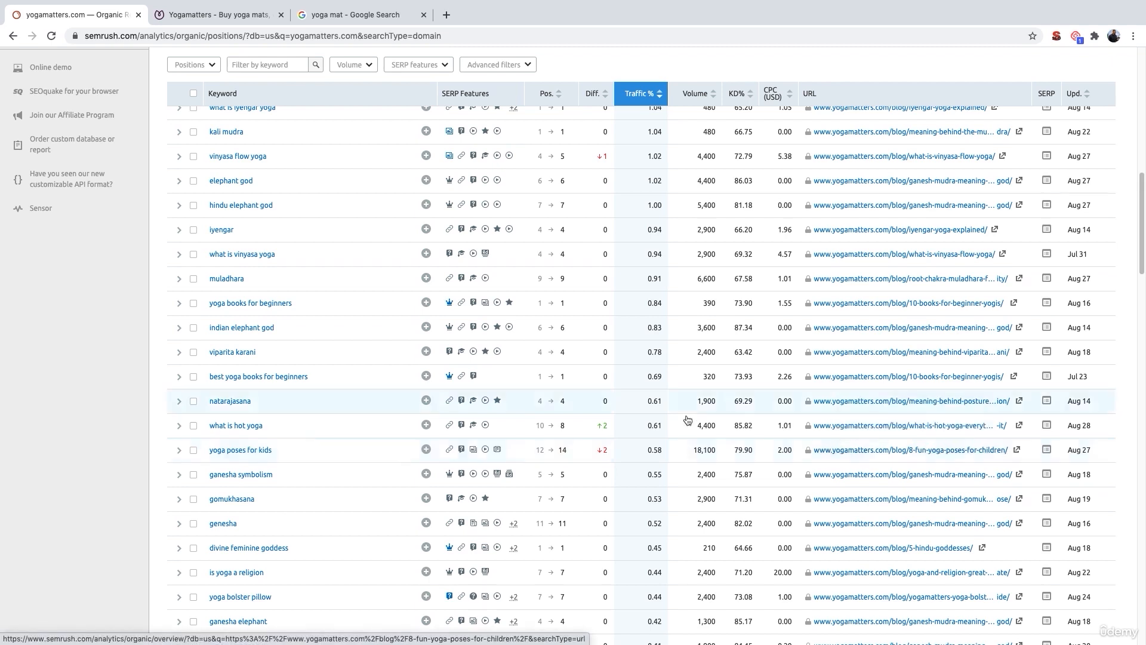
scroll(418, 406, down, 3)
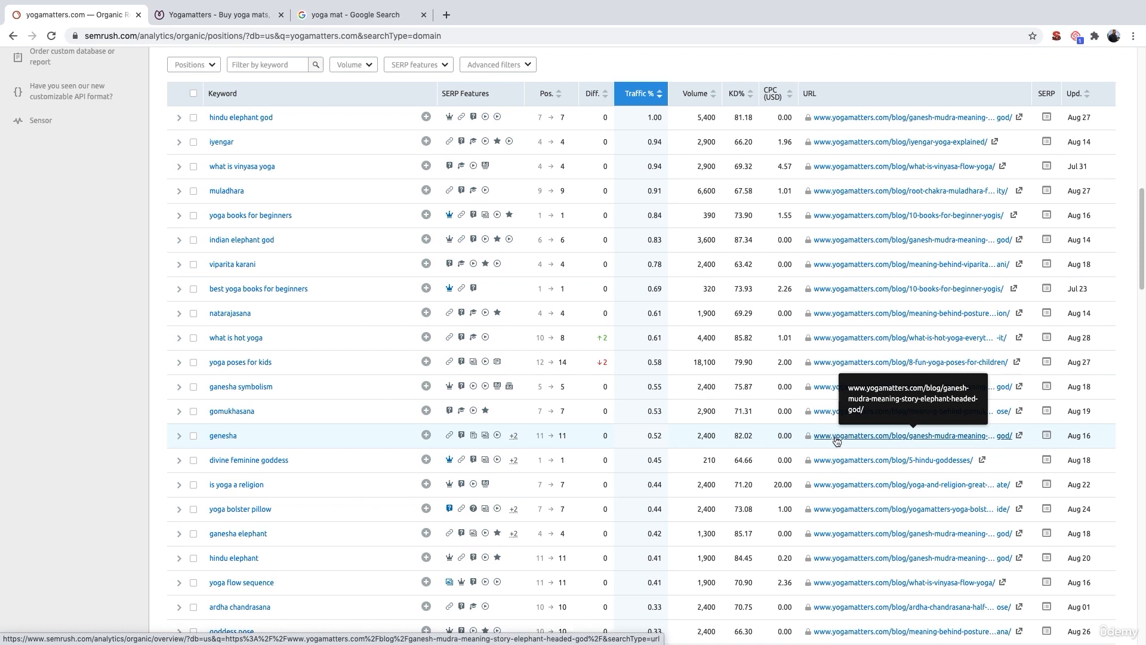
scroll(597, 391, up, 15)
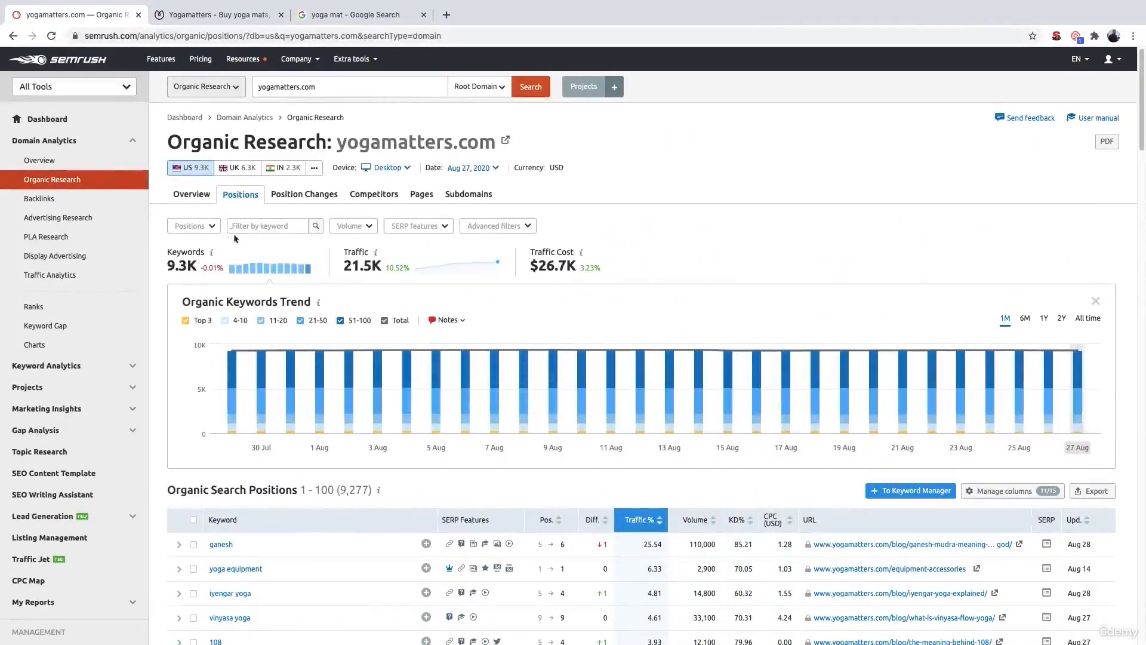
Filter the organic keywords to positions #11–20 and review the filtered list and its keyword count.
click(215, 228)
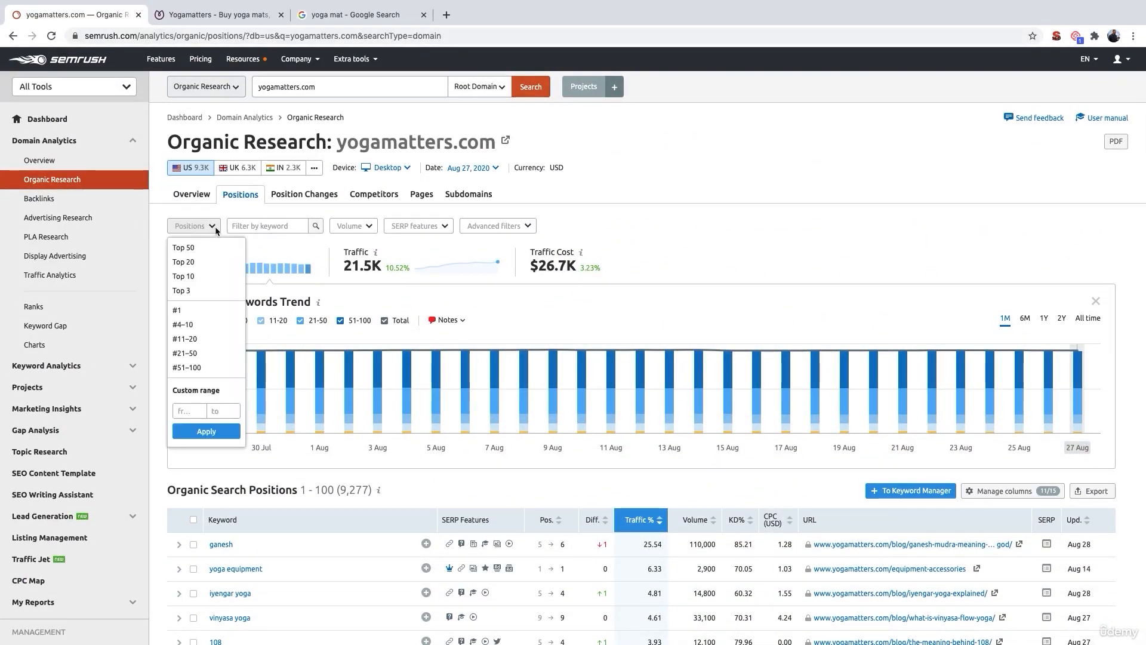
click(199, 344)
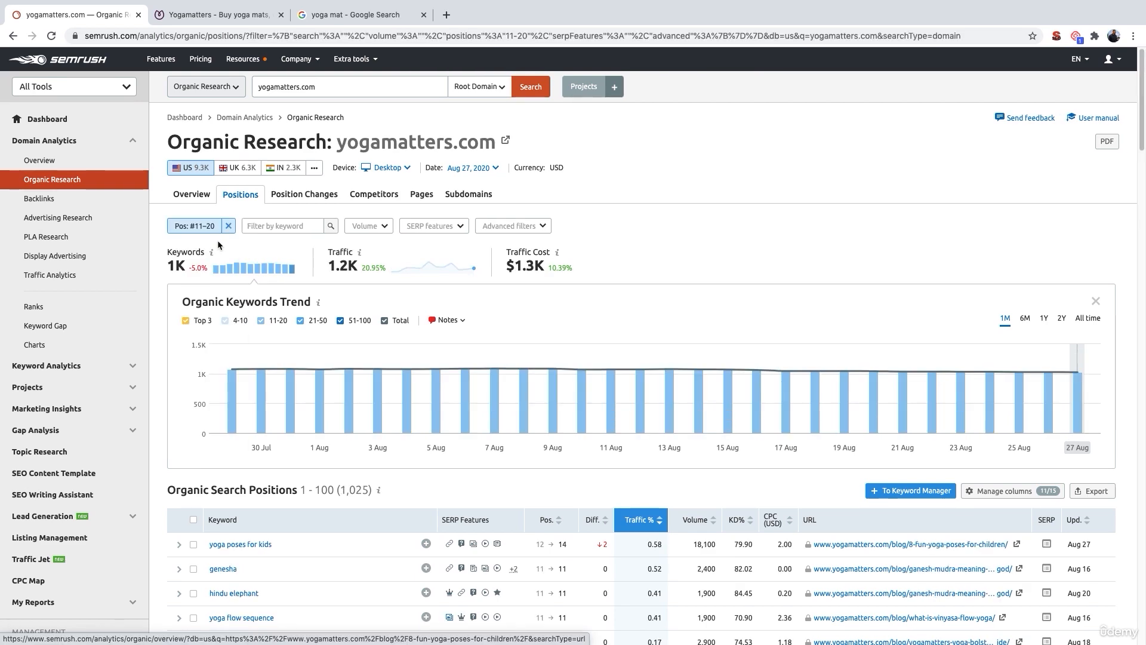
scroll(217, 240, down, 3)
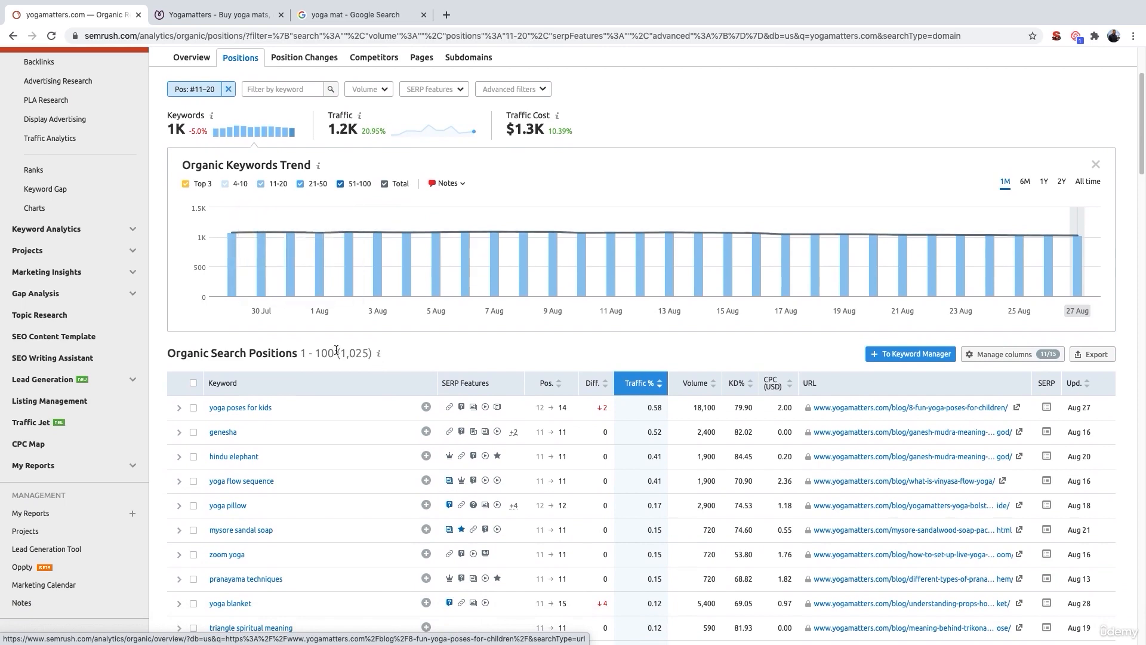
drag(336, 350, 371, 353)
scroll(332, 461, down, 4)
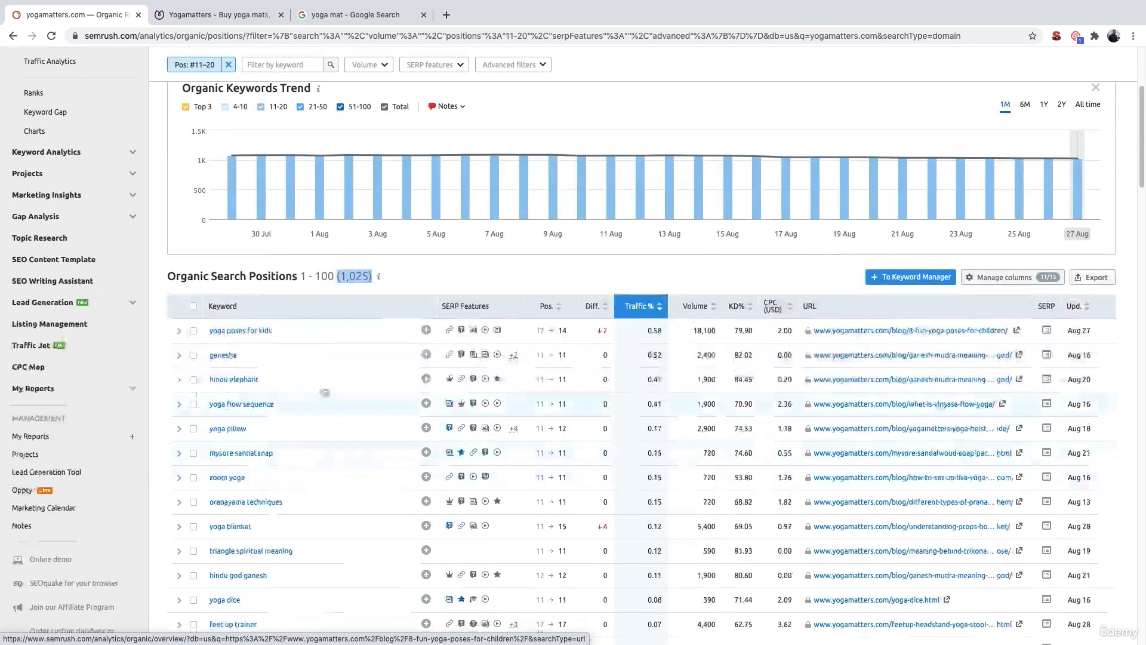
scroll(331, 461, up, 1)
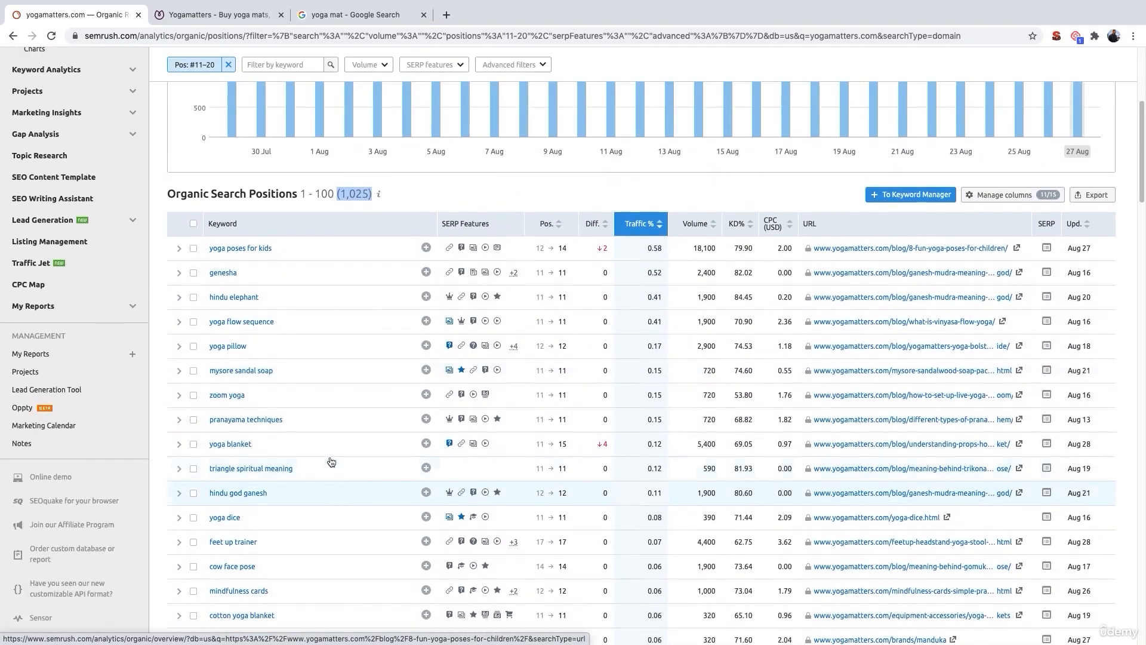
click(449, 206)
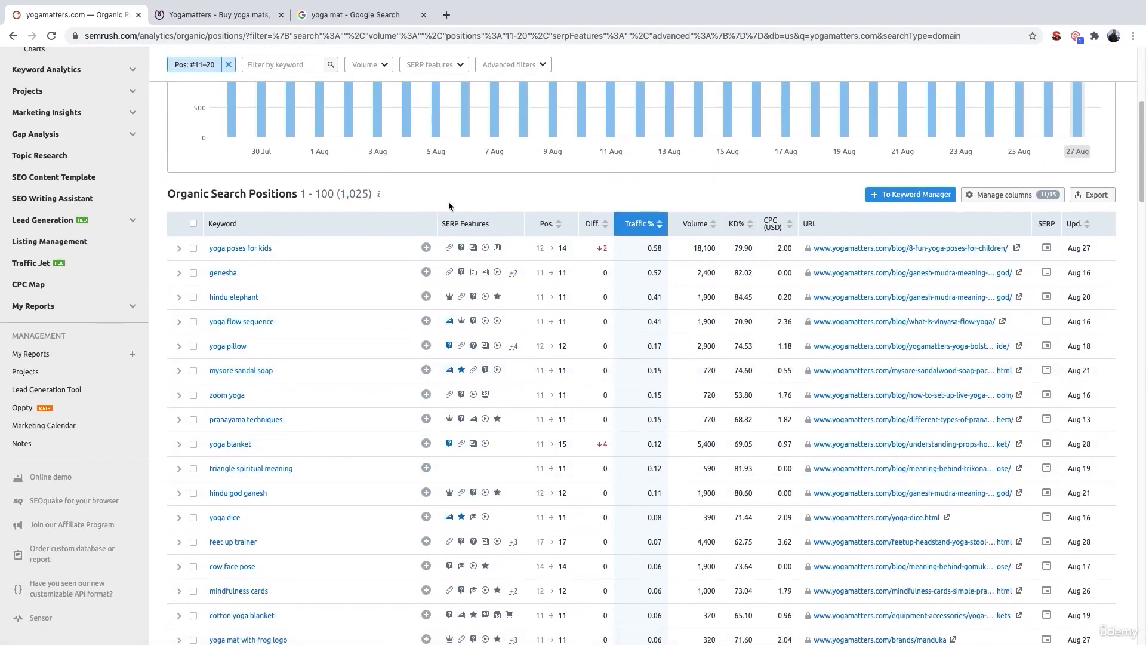
Export all the filtered keywords as CSV and view the opened file full screen in Excel at 120% zoom.
click(1090, 196)
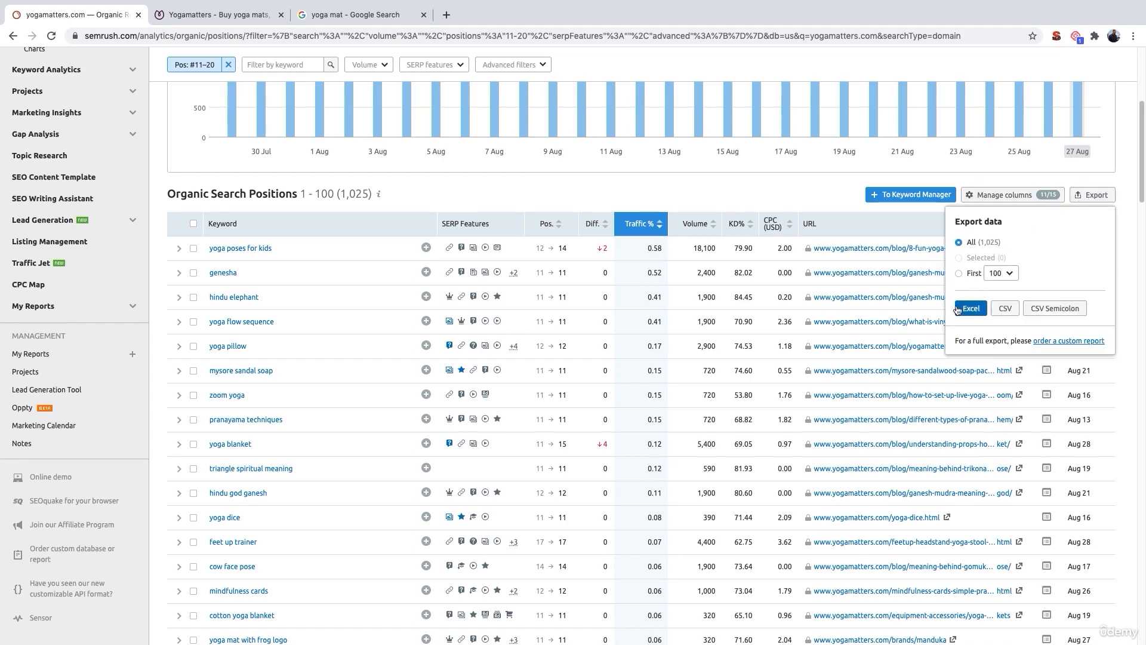
click(1006, 310)
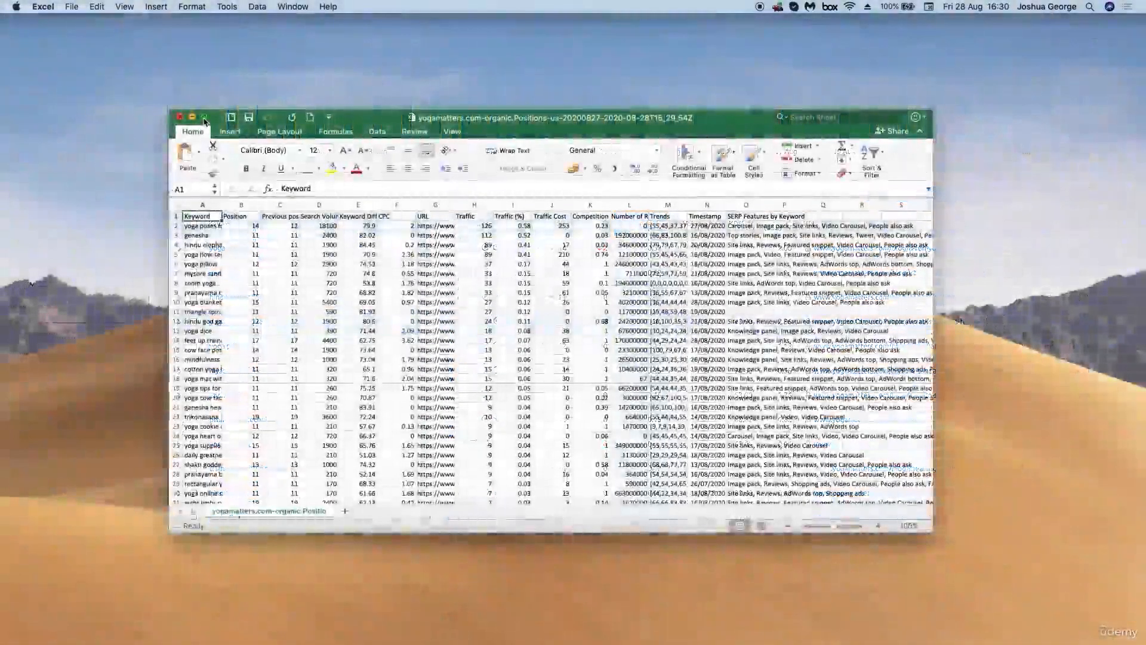
click(204, 118)
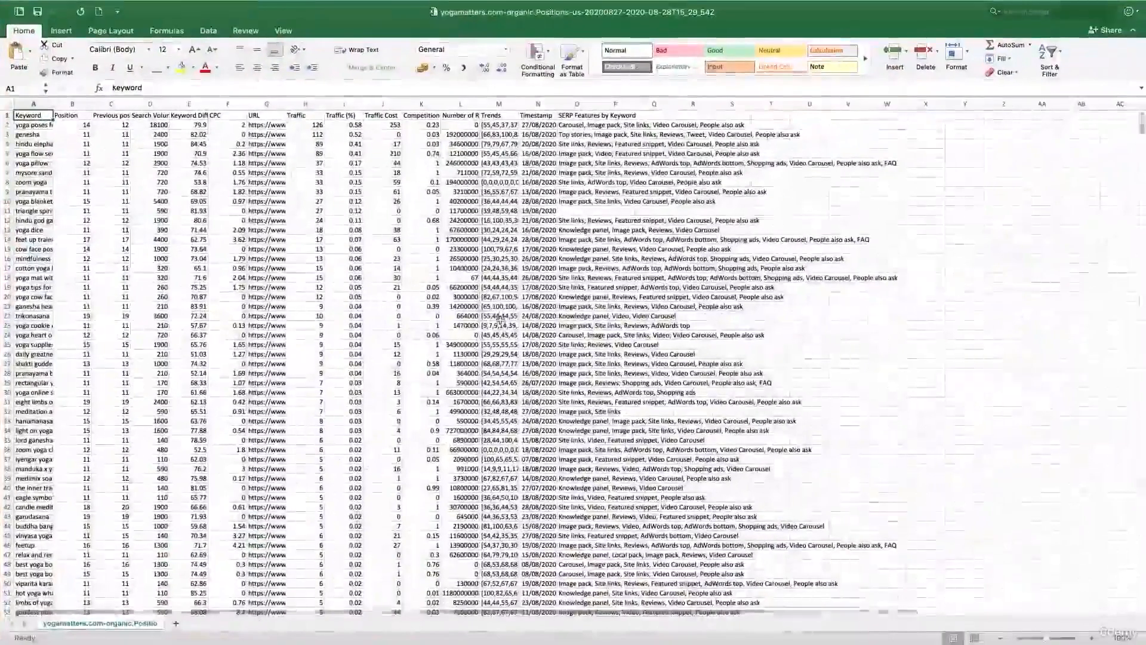
click(1090, 637)
click(1090, 637)
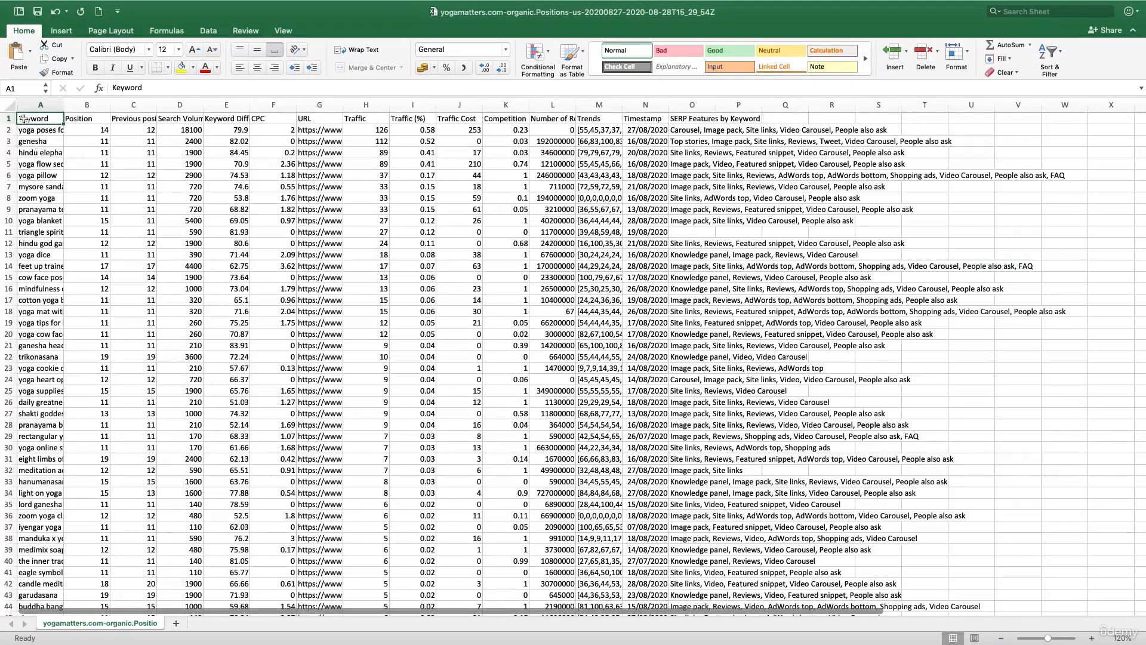
Examine the Position, Search Volume and Traffic columns of the exported keyword spreadsheet.
click(79, 117)
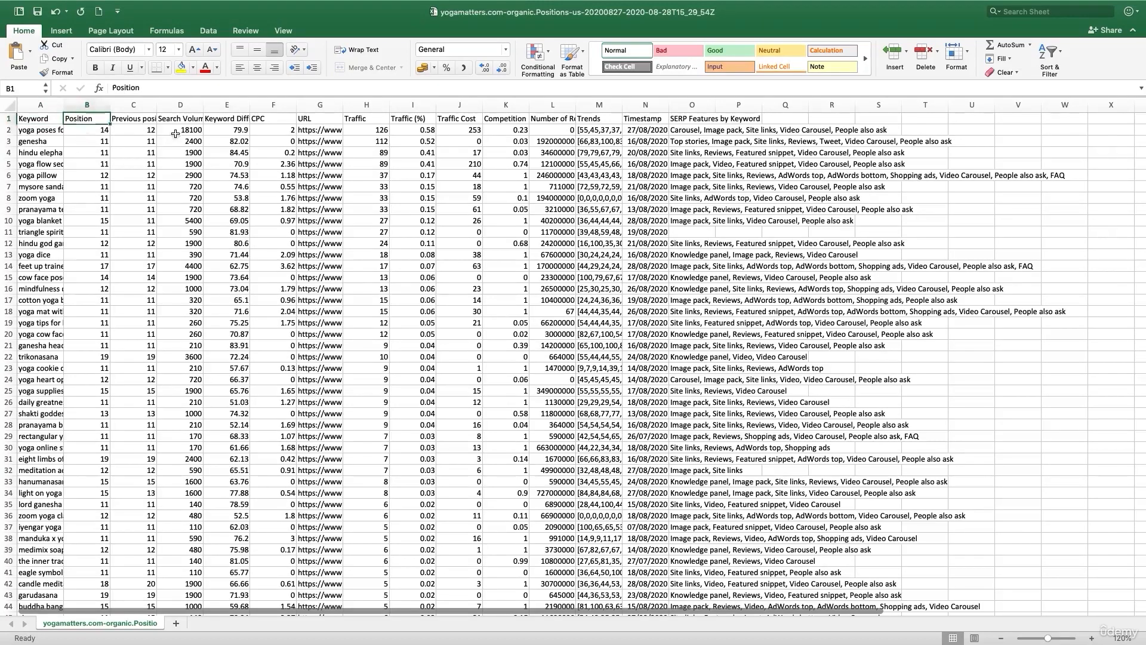
drag(176, 131, 182, 196)
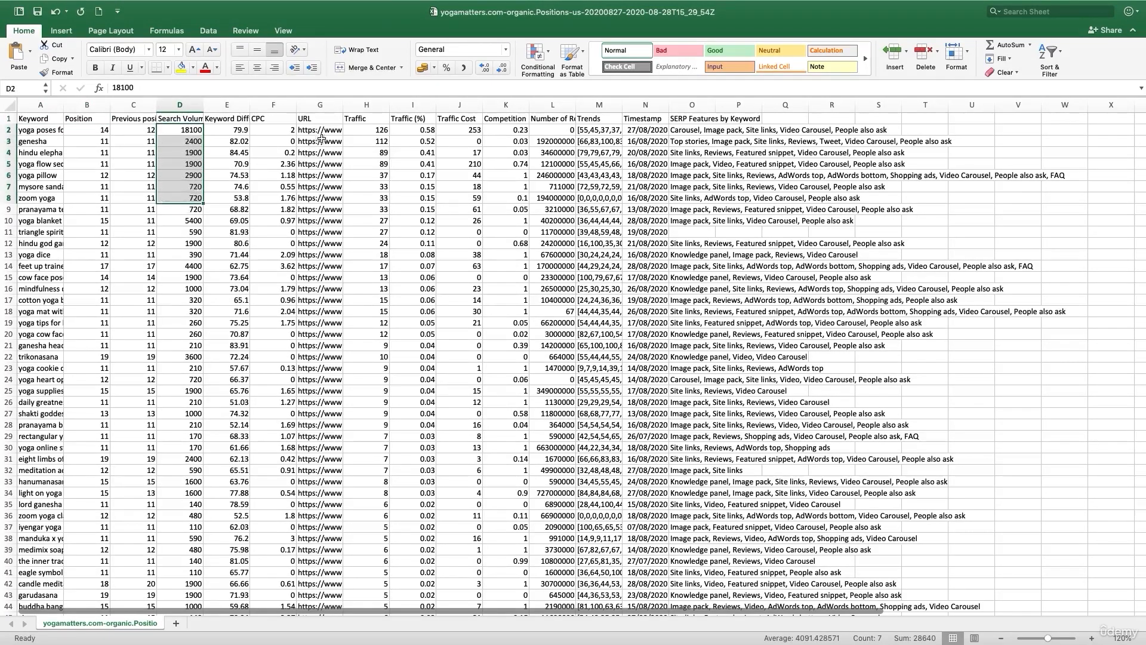
click(364, 105)
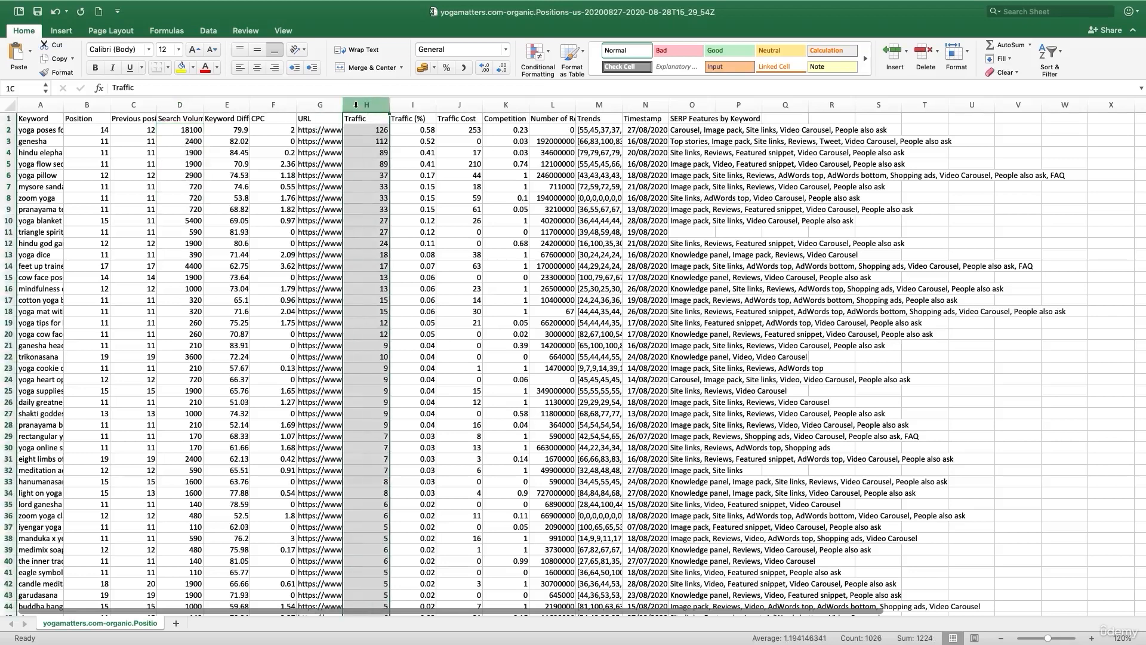
Delete the adjacent columns from Traffic through SERP Features by Keyword (H to P) in the exported sheet.
shift+click(740, 106)
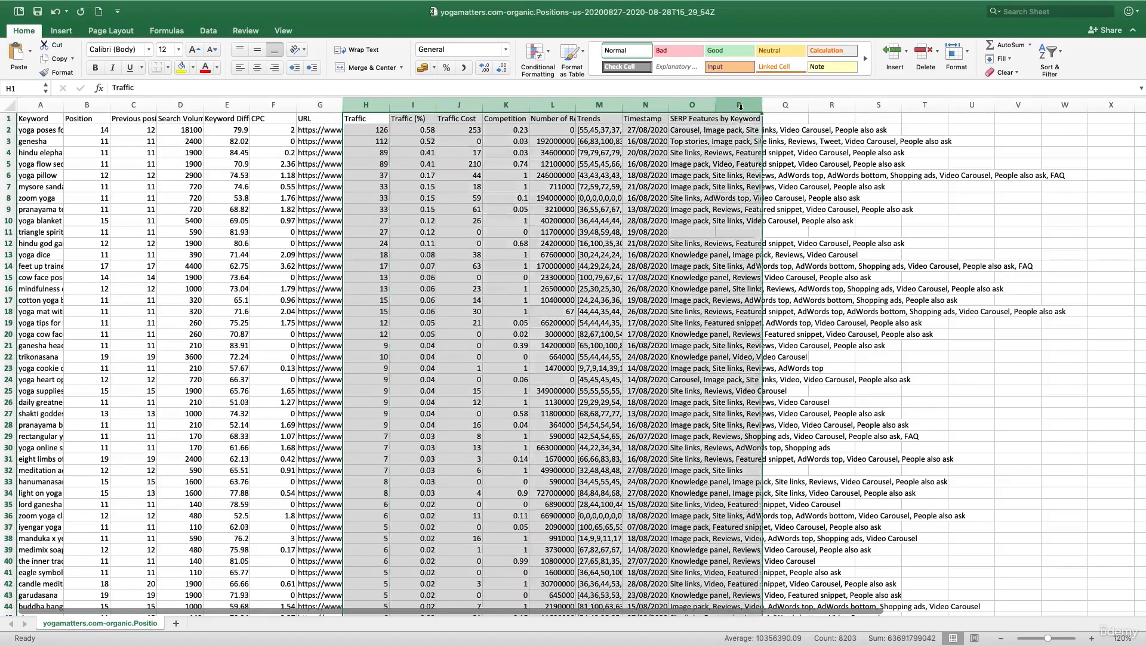
right_click(740, 106)
click(764, 181)
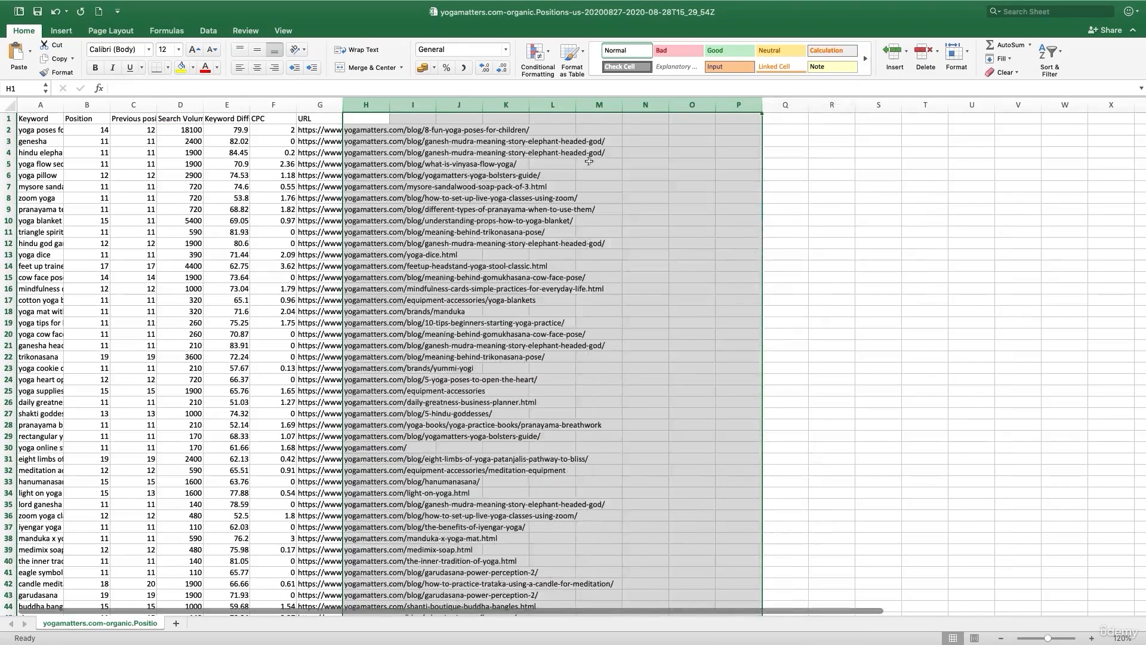
Delete the CPC, Keyword Difficulty and Previous position columns from the sheet.
click(274, 105)
right_click(280, 104)
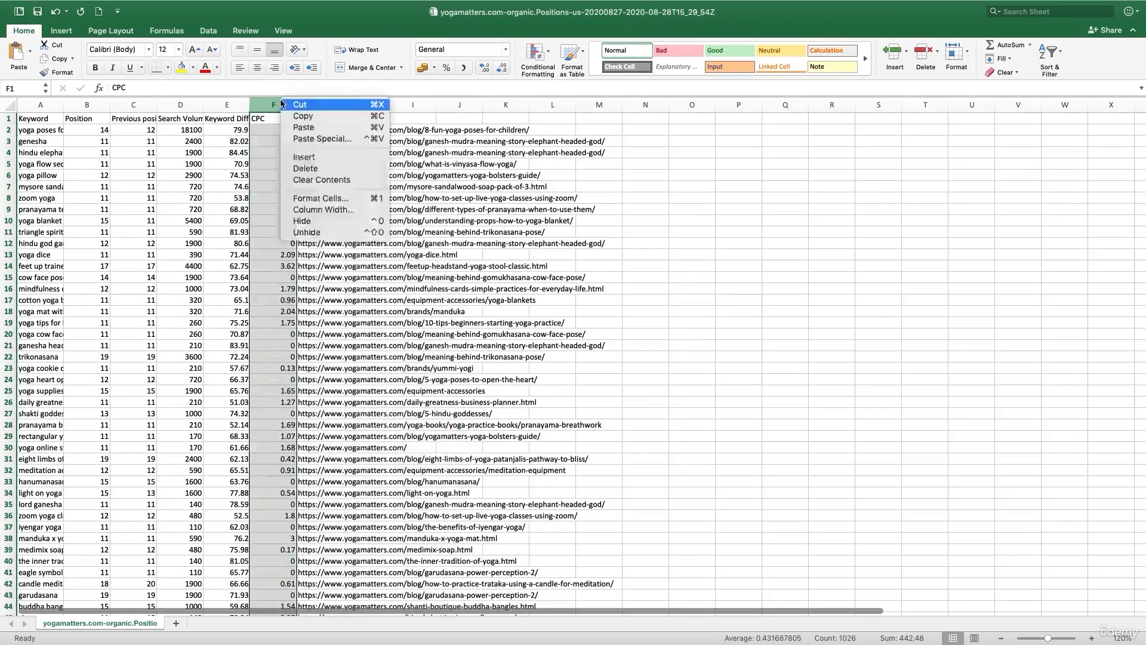
click(302, 169)
click(228, 105)
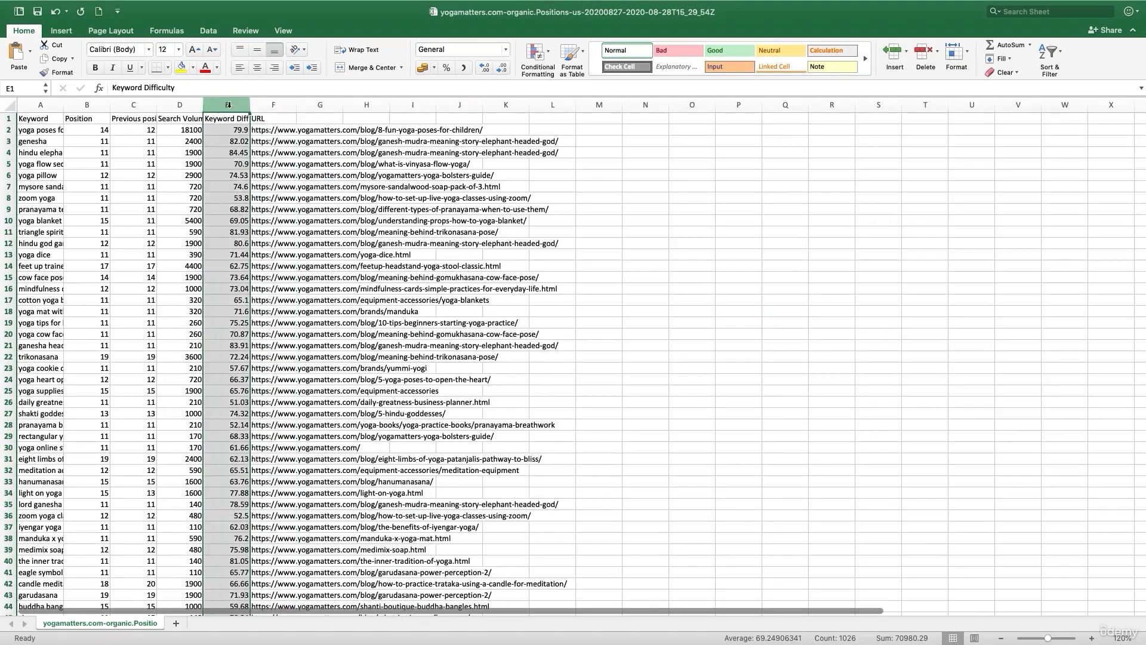
right_click(226, 105)
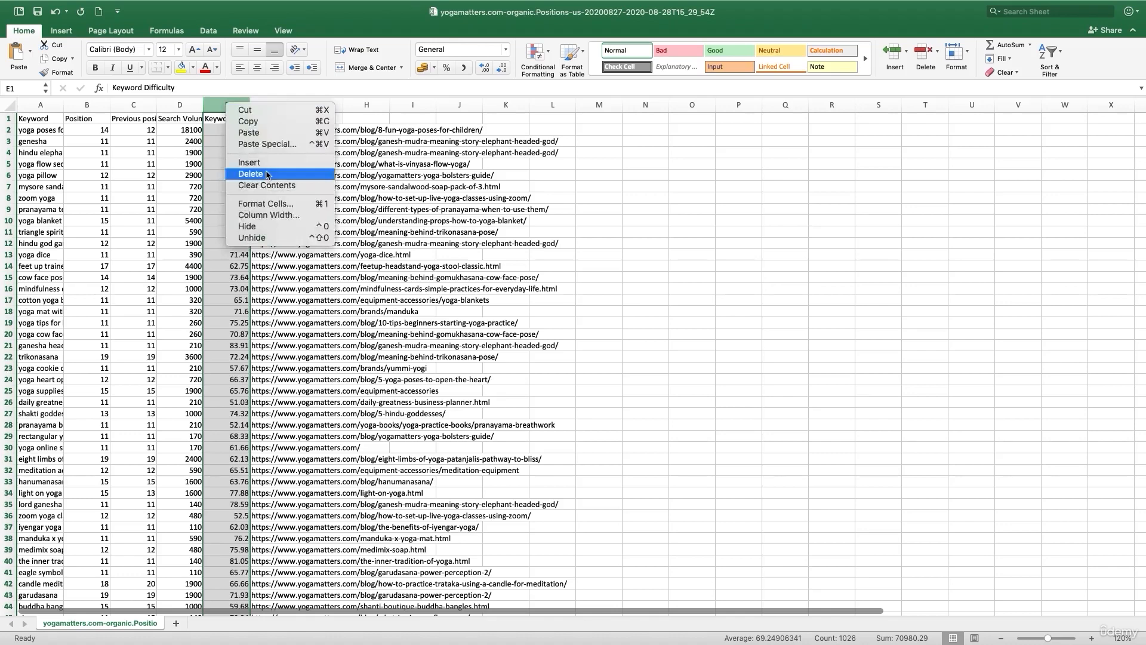
click(267, 175)
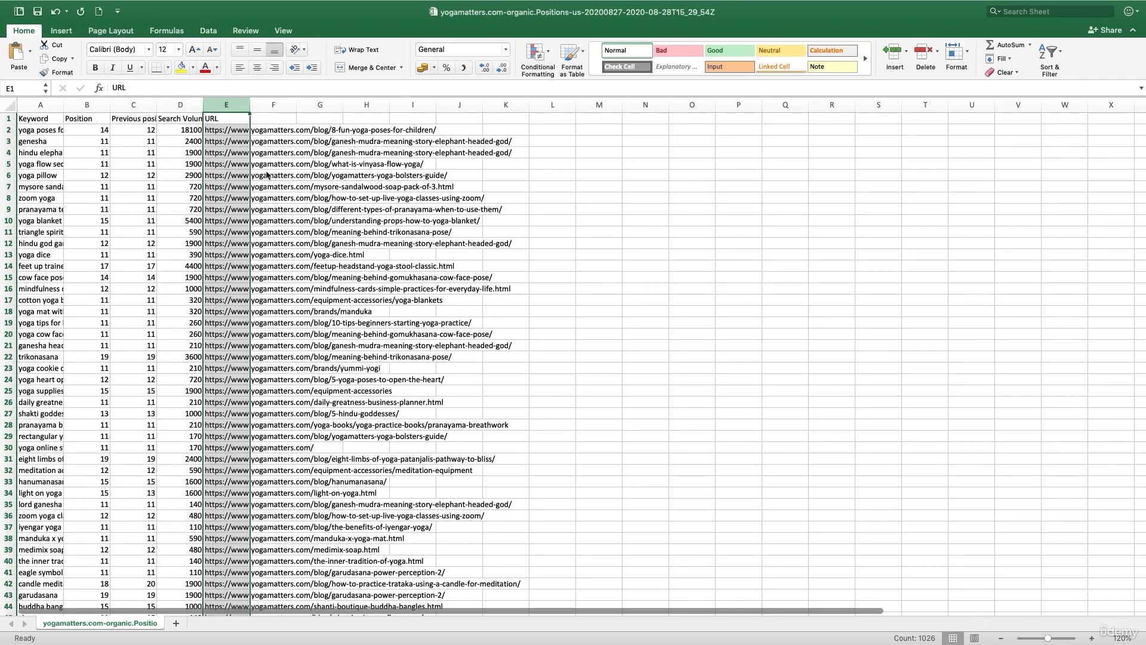
click(142, 103)
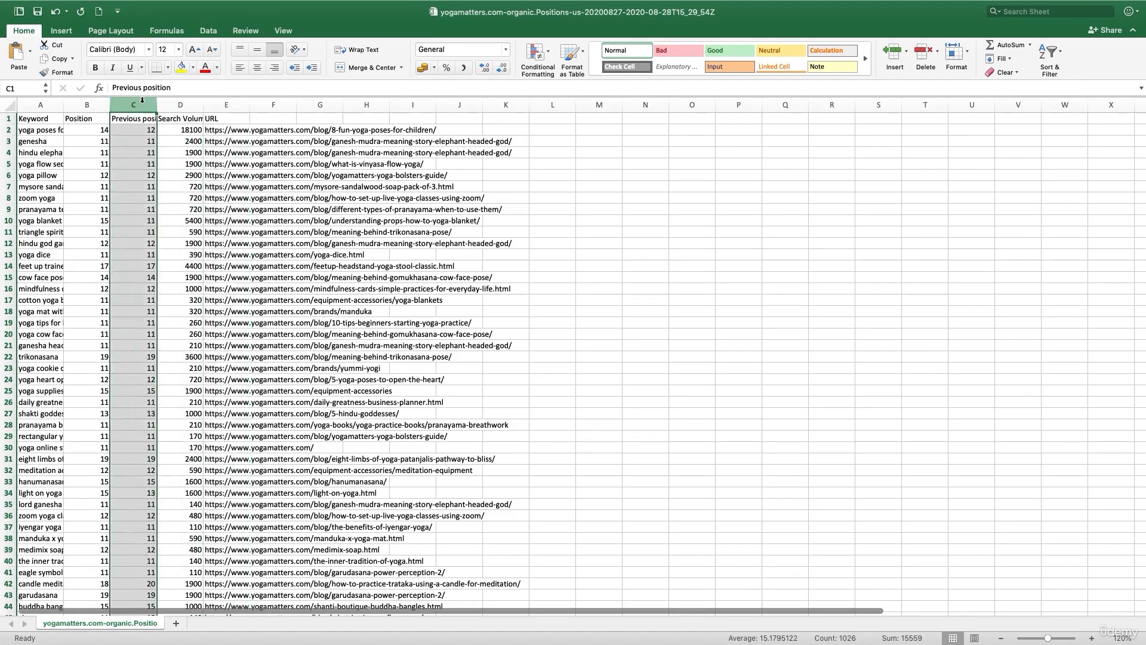
right_click(142, 101)
click(179, 170)
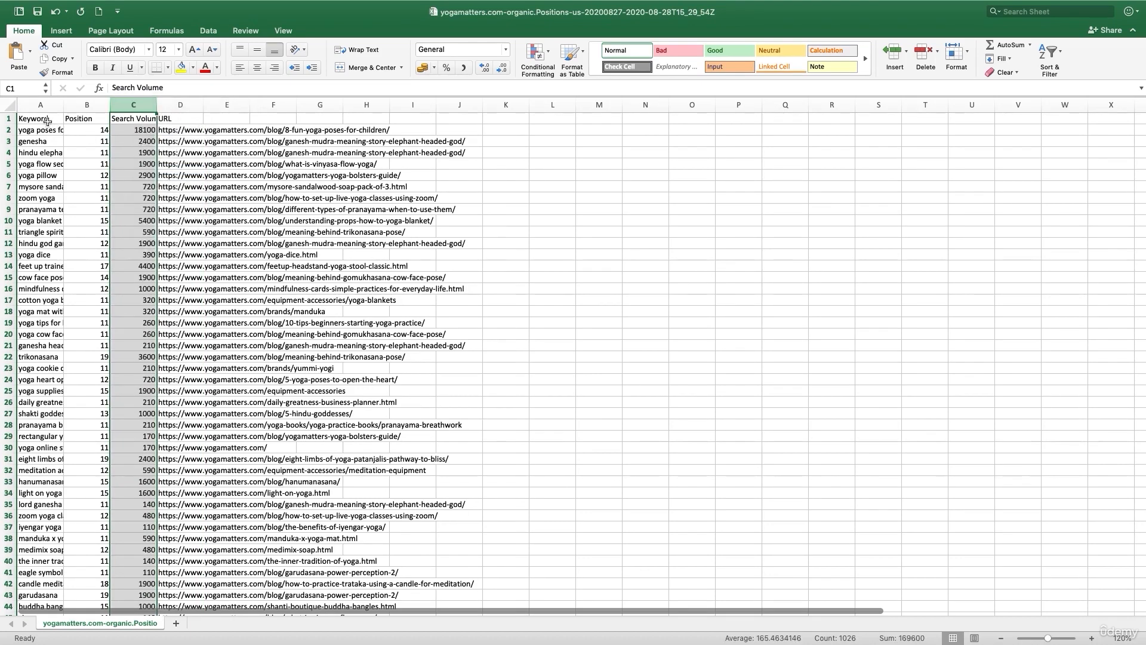
Bold the Keyword, Position and Search Volume headers and fit the column widths to their contents.
drag(46, 121, 162, 104)
key(super+b)
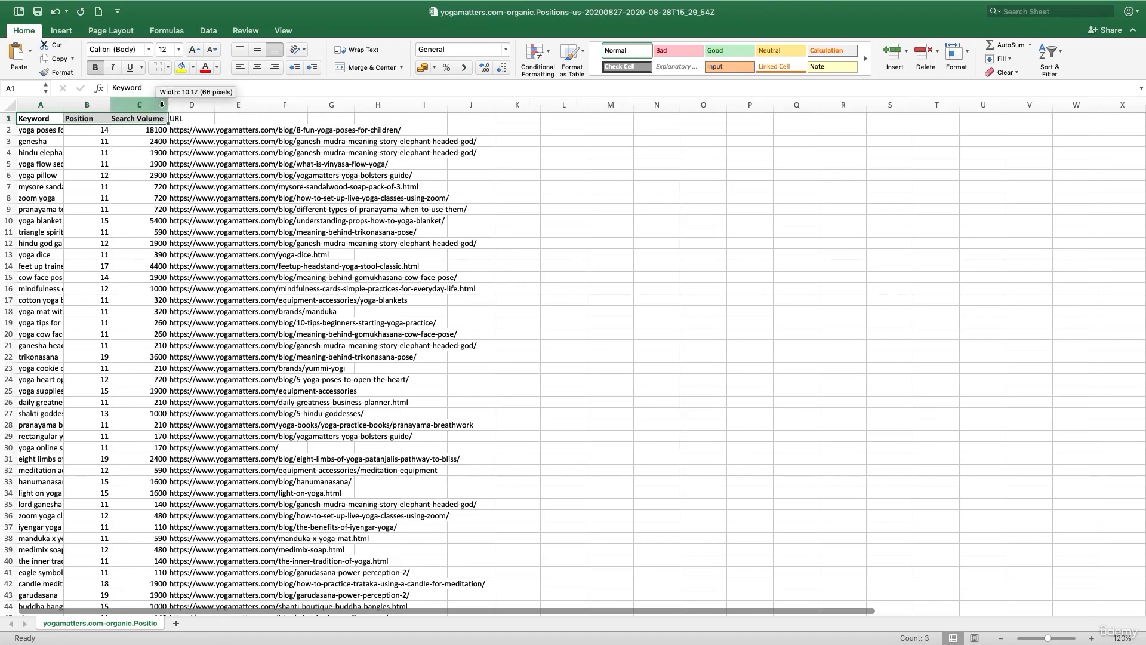
double_click(215, 105)
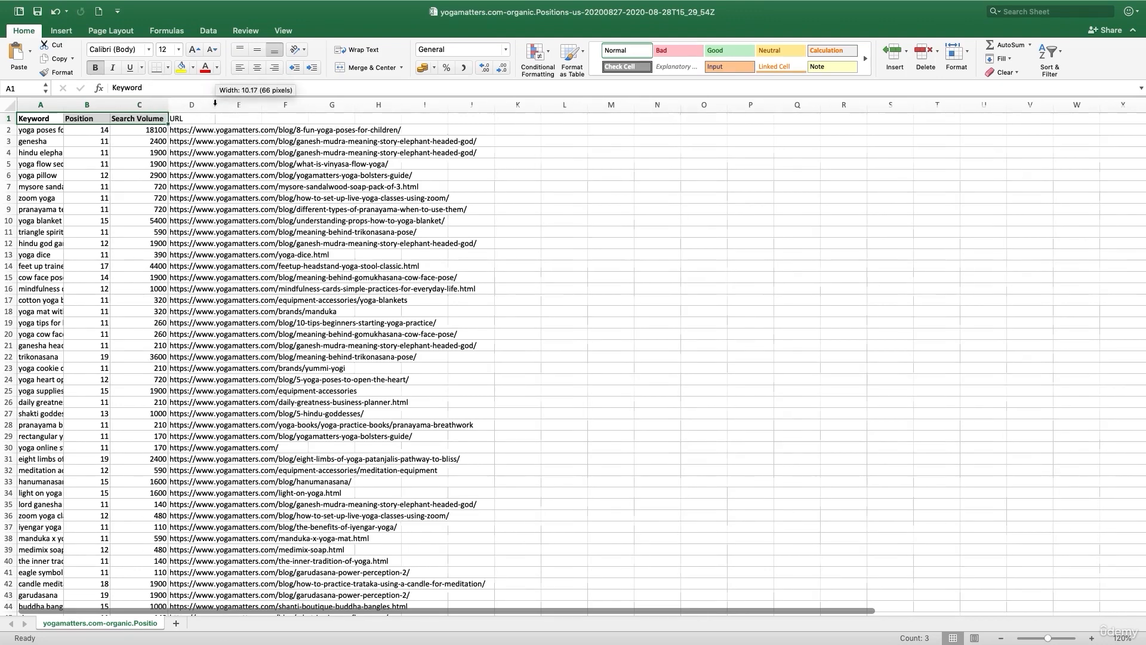
double_click(64, 104)
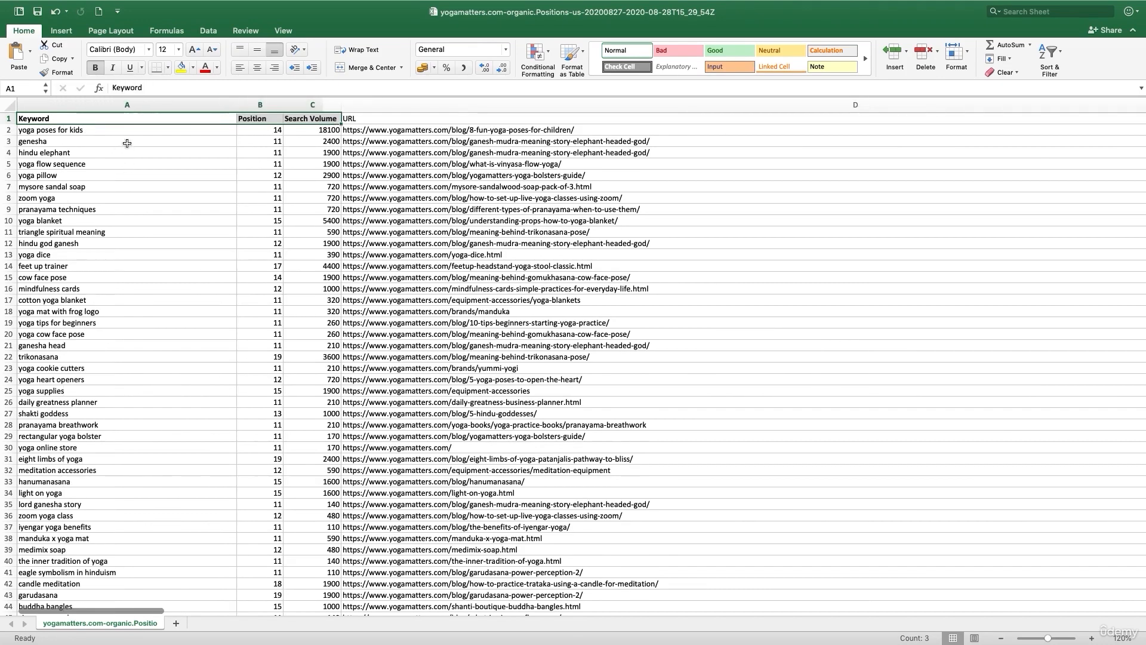
Examine the keywords with their positions, search volumes and ranking URLs in the trimmed sheet.
drag(128, 144, 119, 415)
click(120, 345)
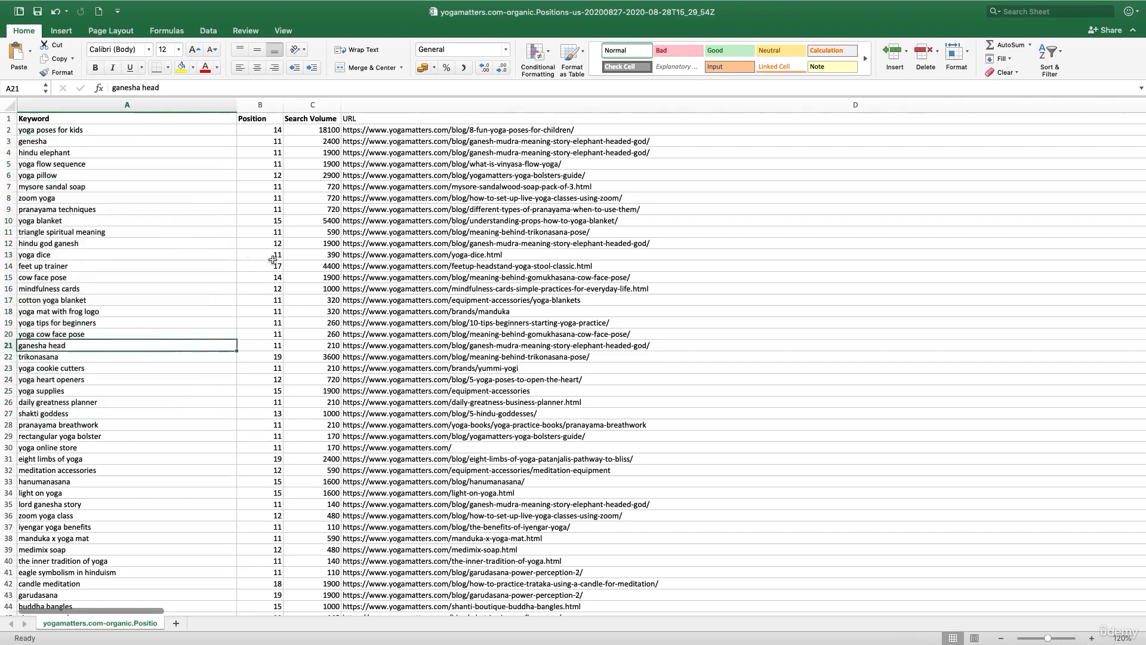
drag(260, 130, 240, 437)
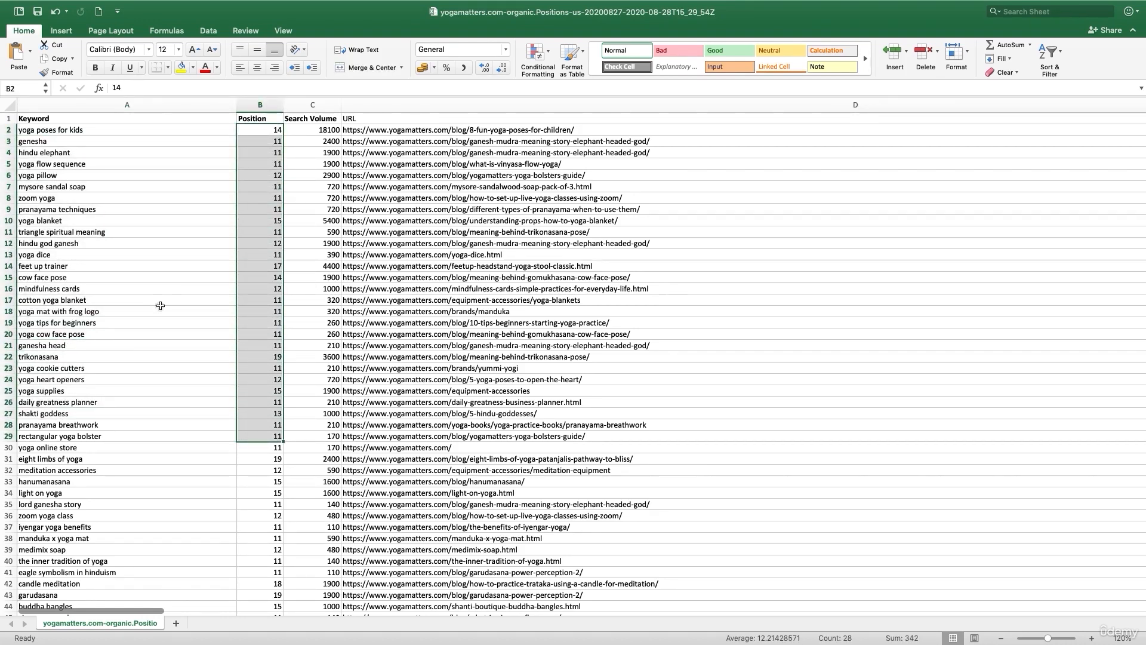
drag(313, 129, 307, 237)
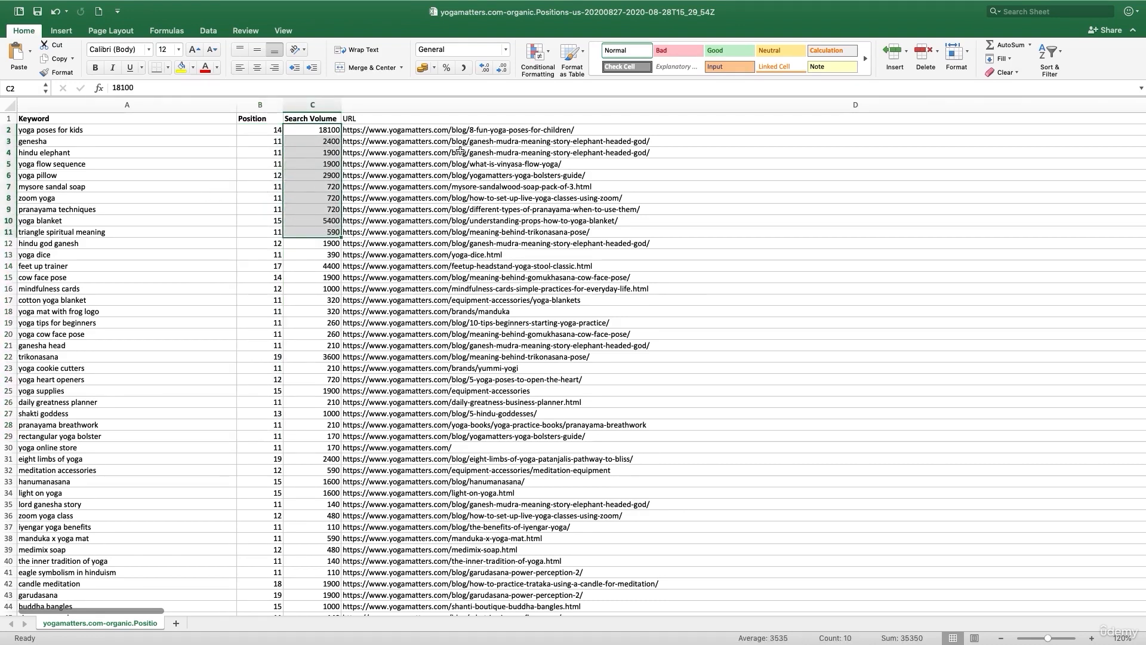
mouse_move(457, 143)
mouse_down()
mouse_move(448, 141)
mouse_move(448, 218)
mouse_move(461, 143)
mouse_up()
click(226, 142)
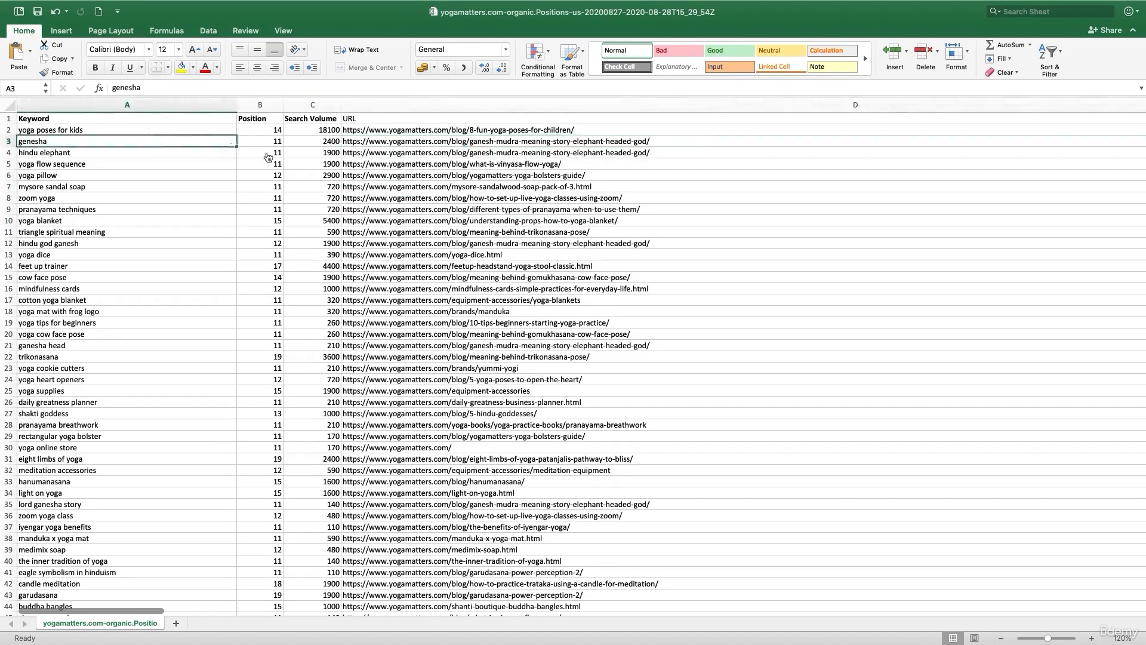
Switch to Chrome, open the Yoga Mat Towels category on the Yogamatters site and copy the page's URL.
key(ctrl+Right)
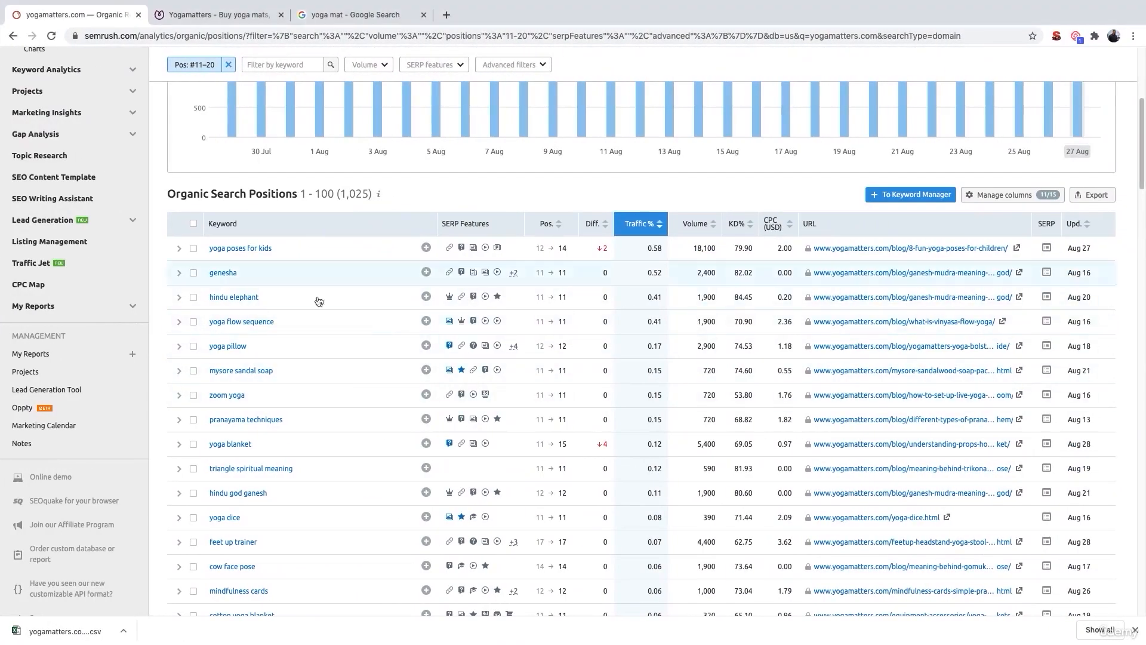
scroll(316, 305, up, 5)
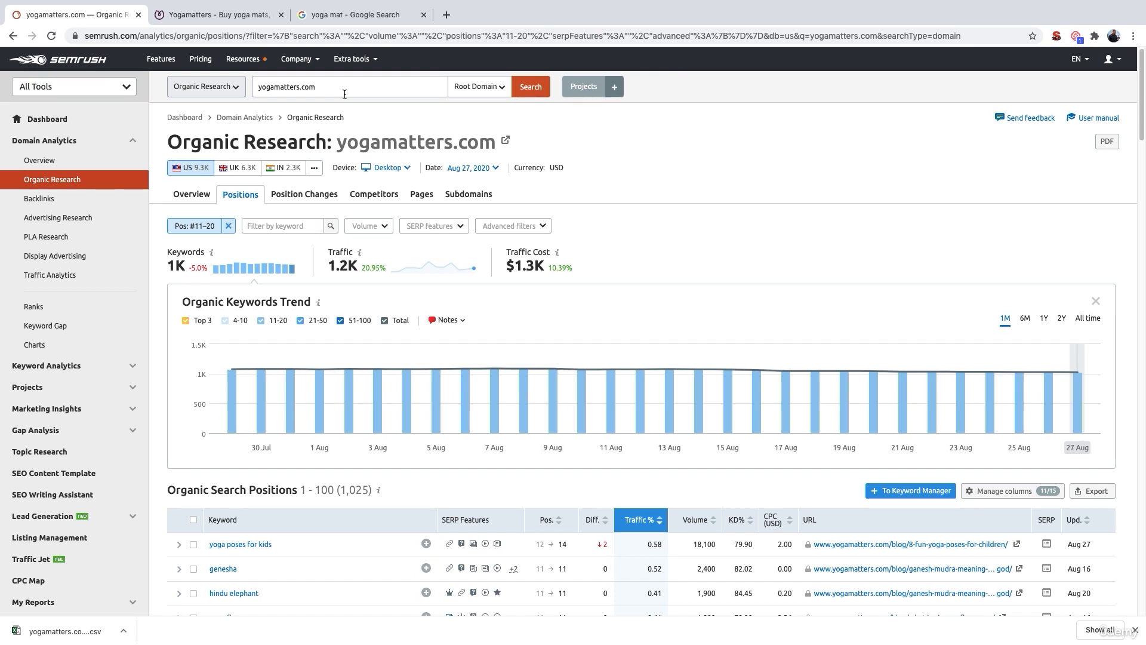
click(233, 14)
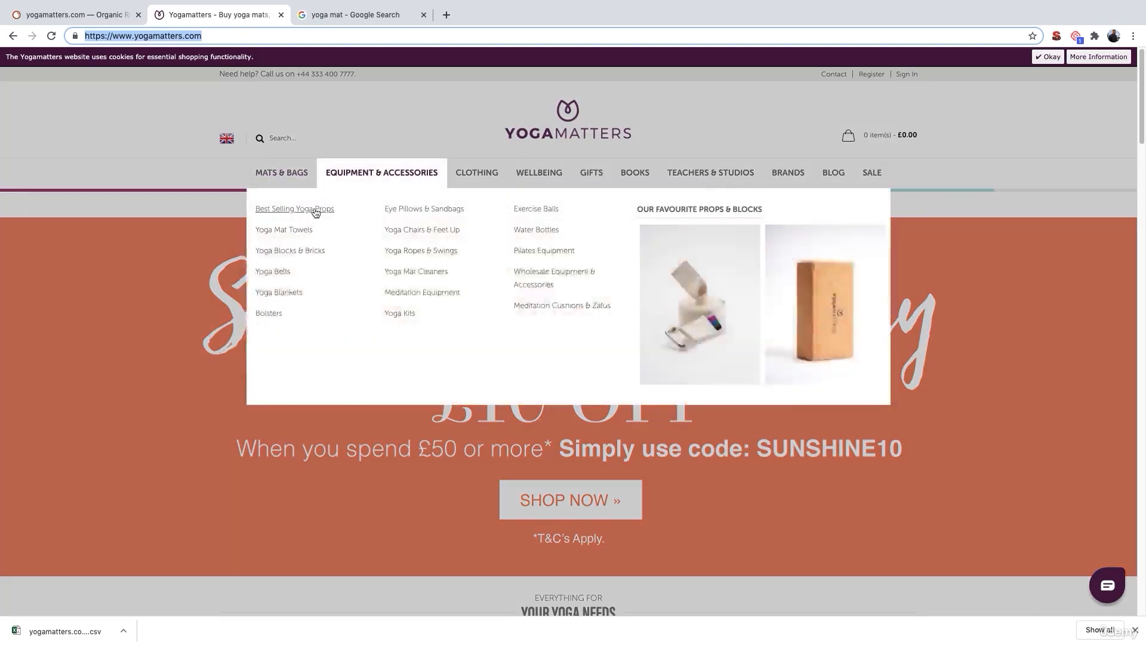
mouse_move(294, 174)
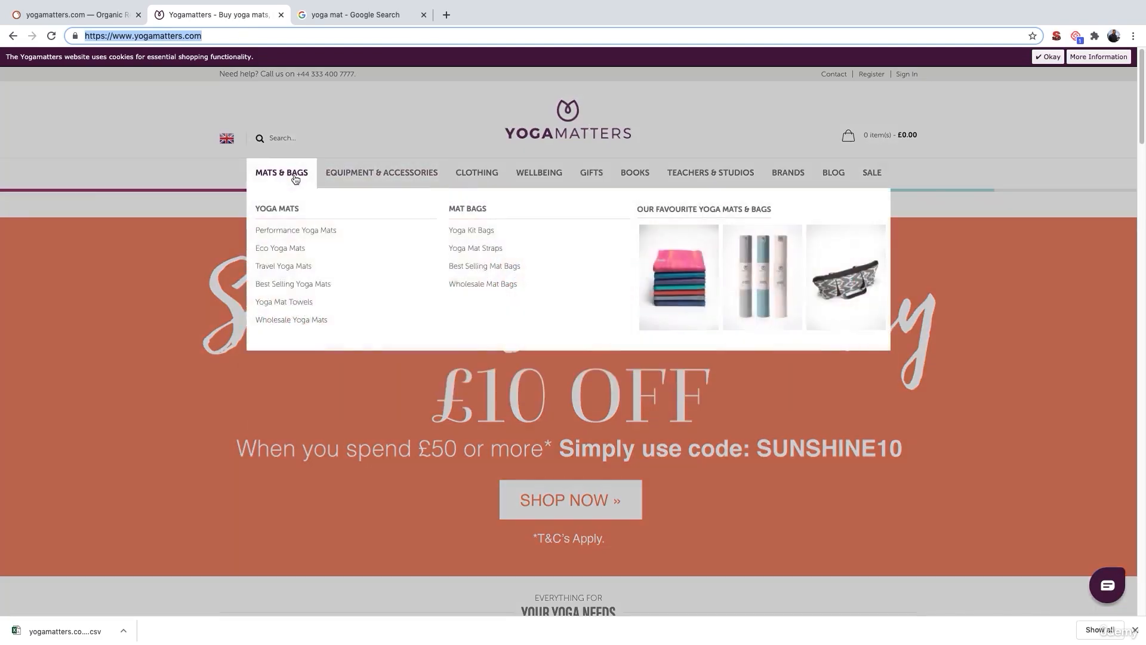
click(301, 304)
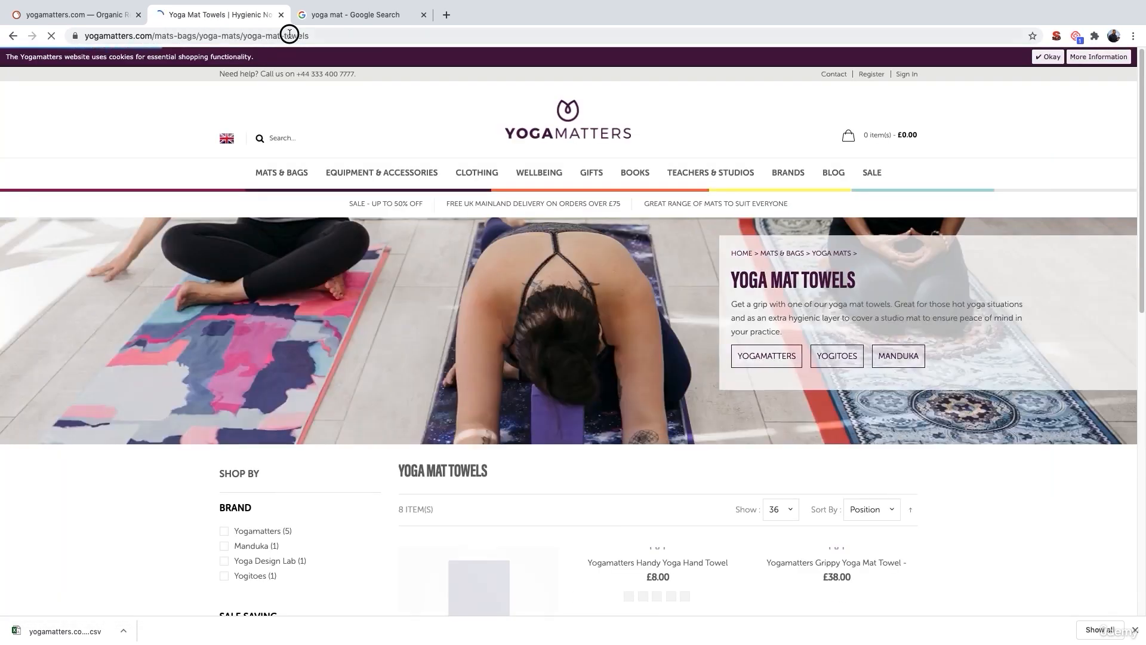
click(289, 35)
key(ctrl+c)
Run Semrush Organic Research on the copied Yoga Mat Towels URL and clear the #11–20 position filter to view all its keywords.
click(101, 15)
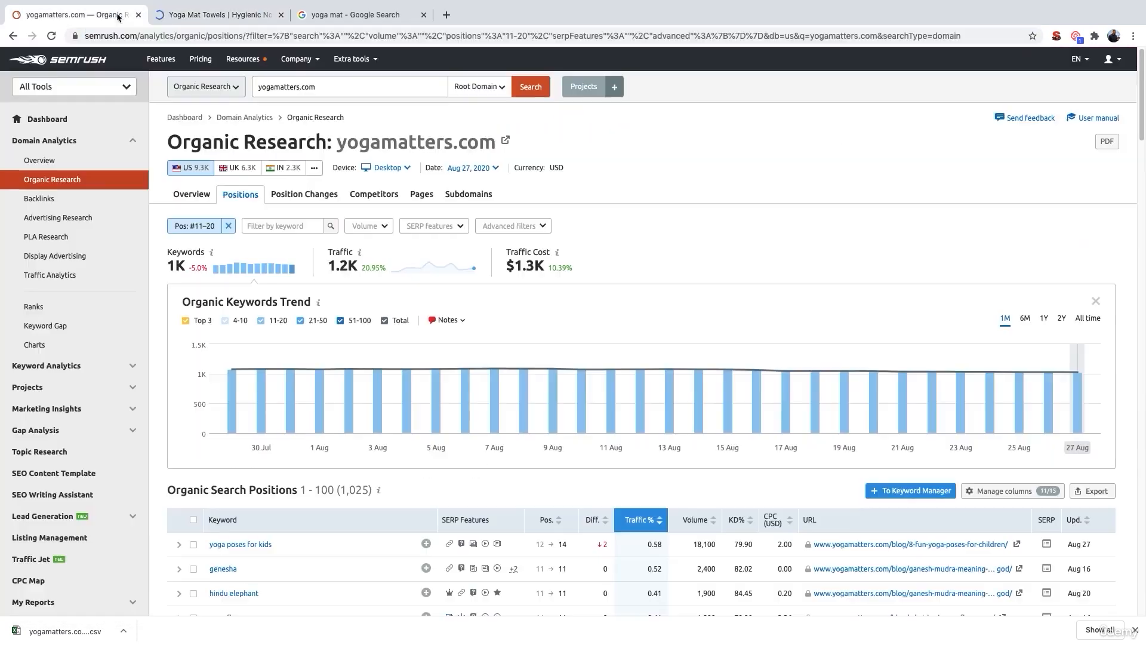
triple_click(287, 87)
key(ctrl+v)
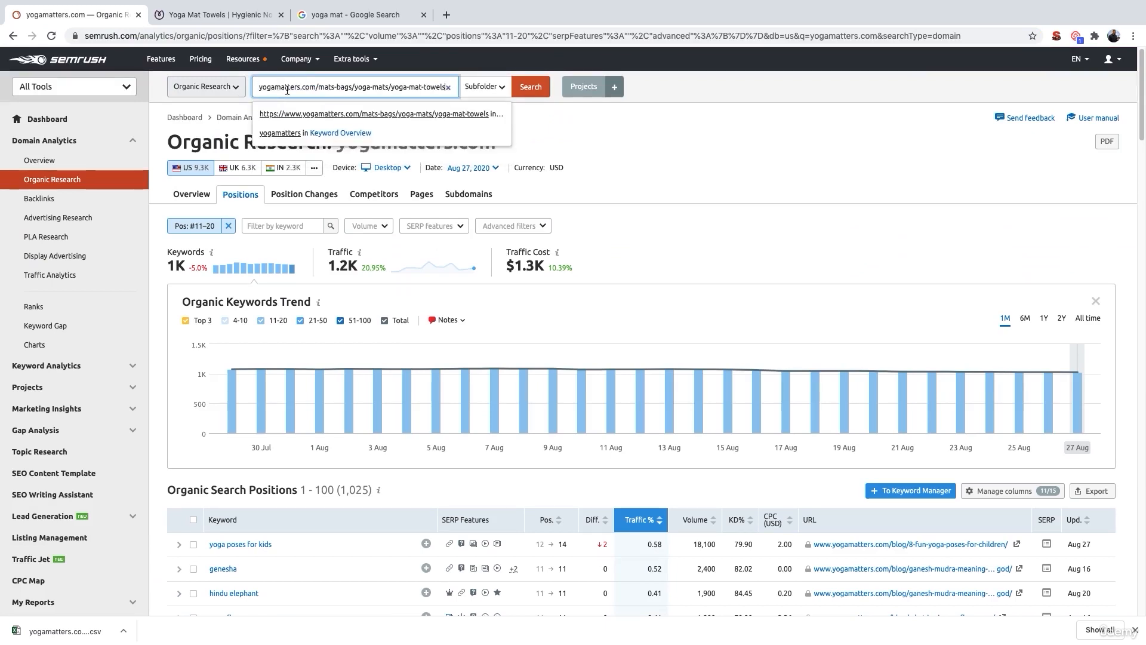
click(530, 87)
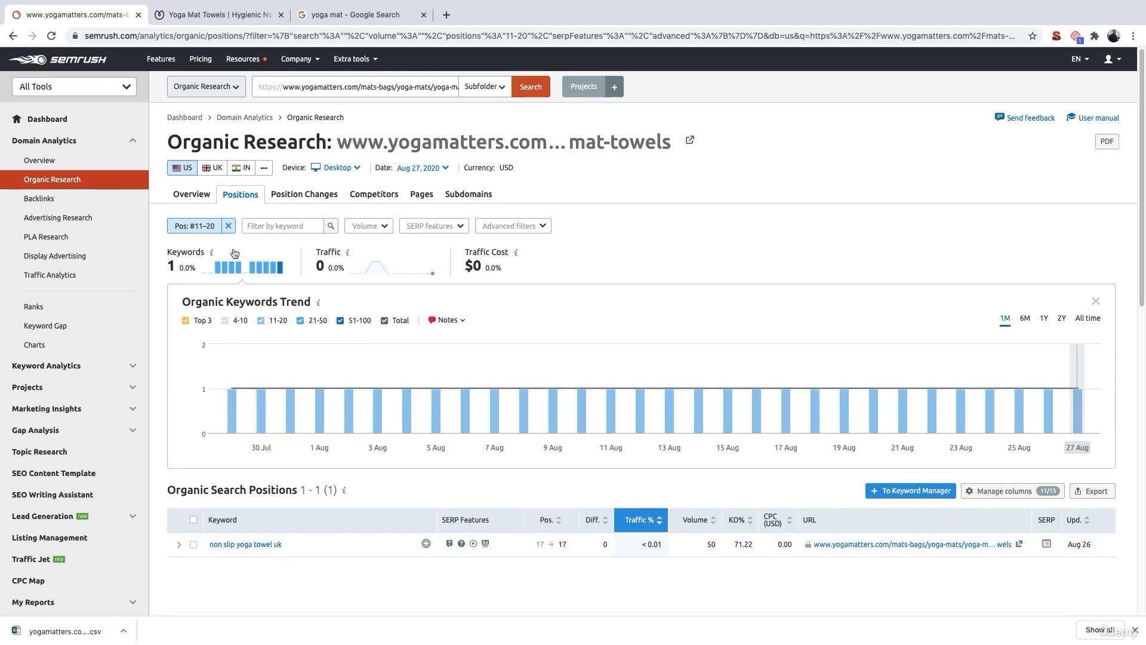
click(228, 227)
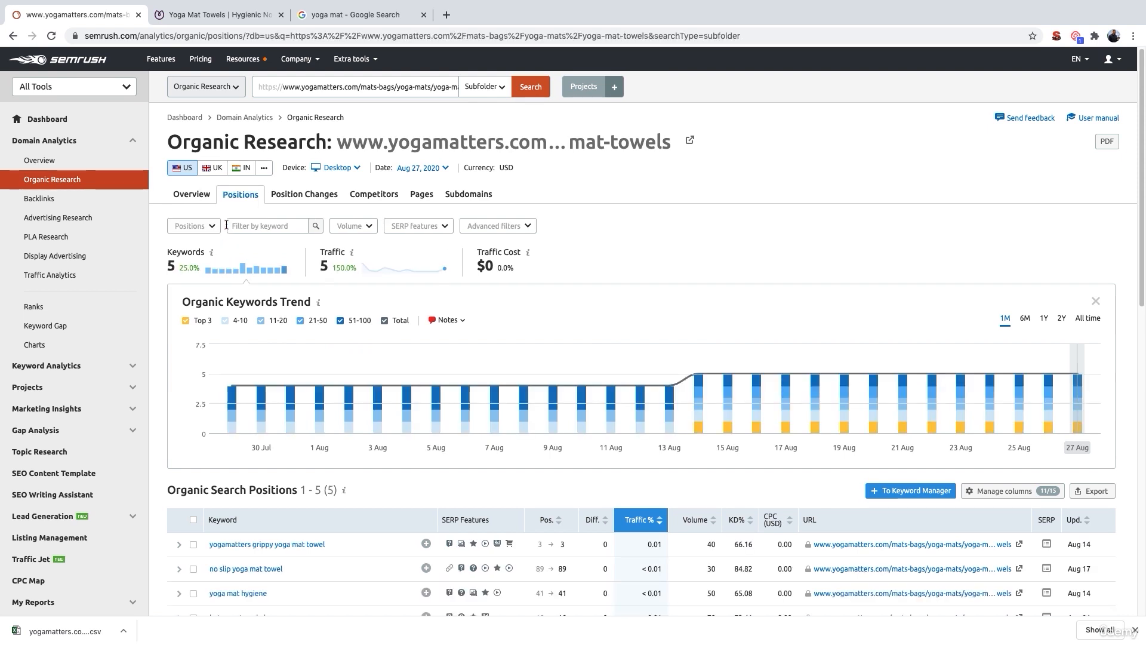
scroll(310, 338, down, 3)
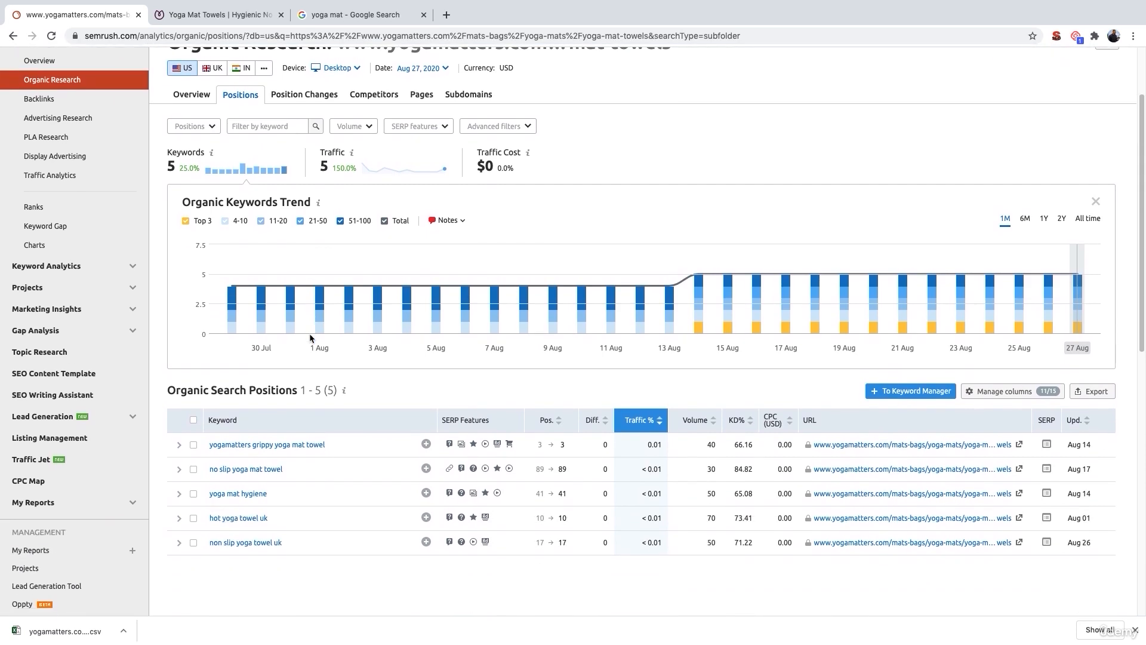